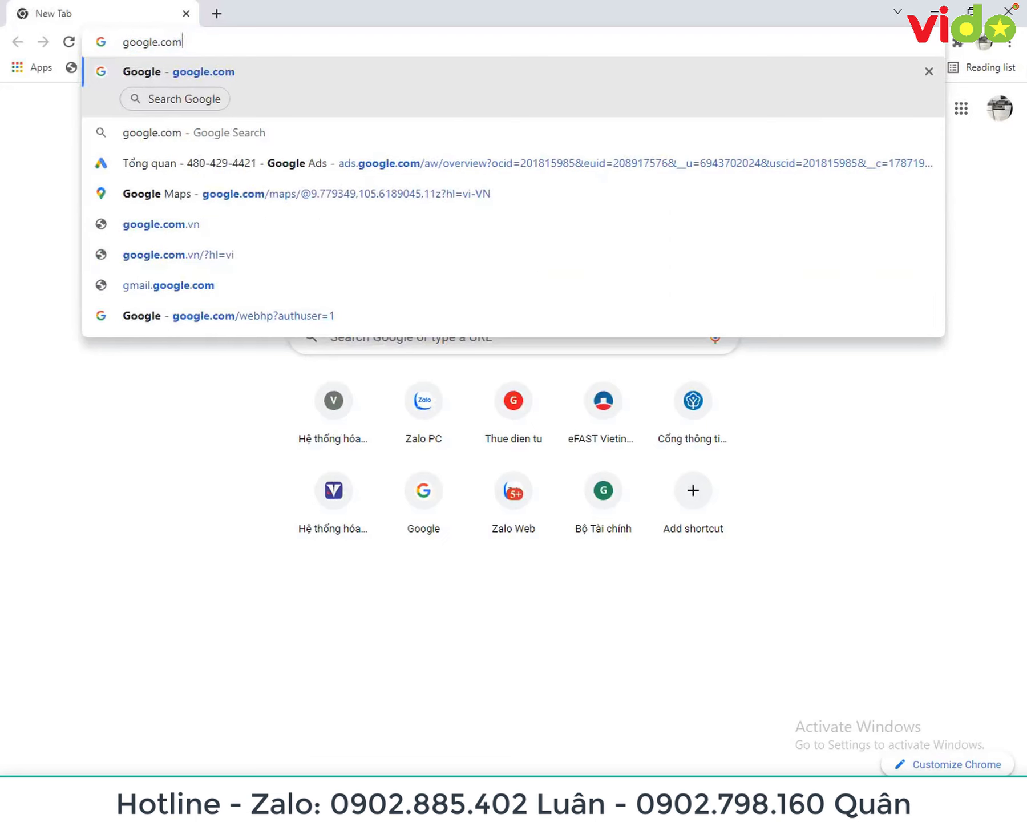
# - Search Google for mucinvido.com
pyautogui.press('Return')
pyautogui.write('mucinvido.com')
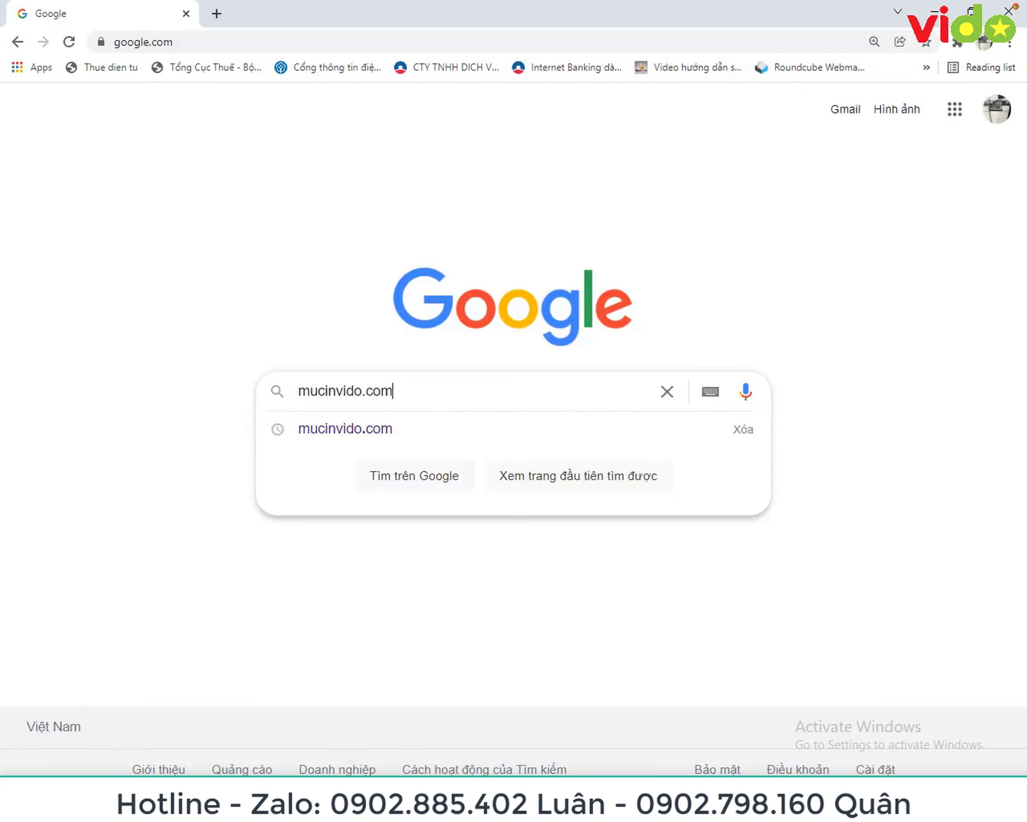
pyautogui.press('Return')
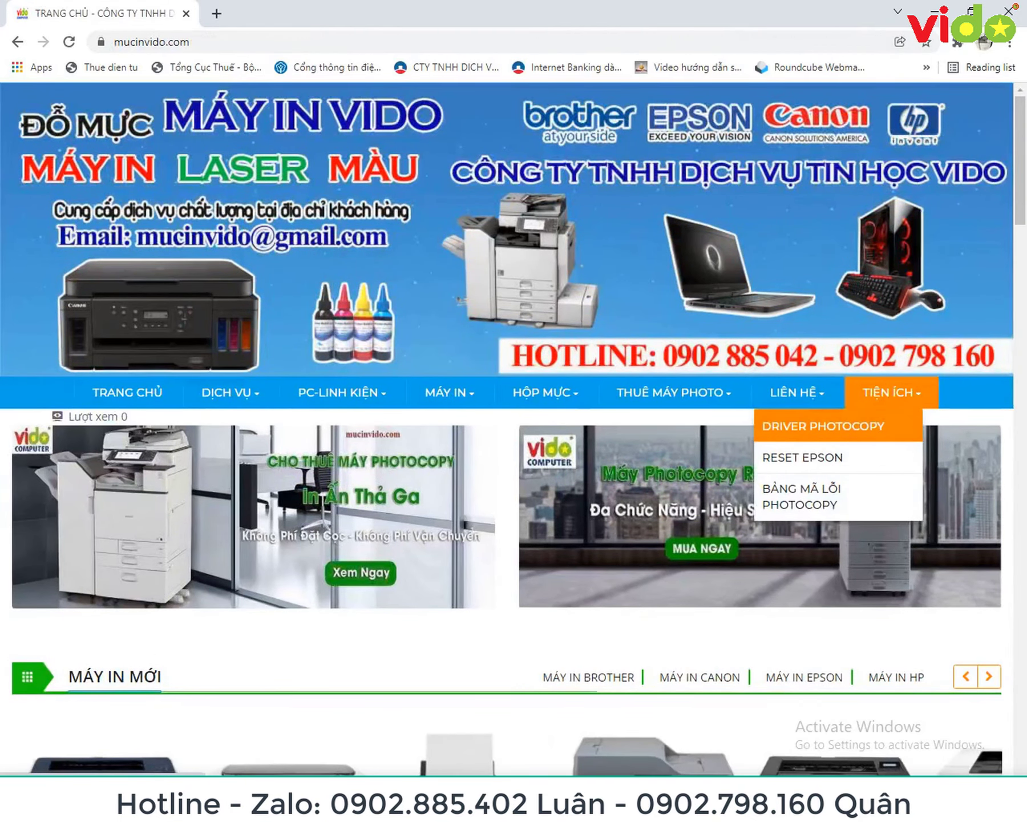
# - On mucinvido.com's Driver Photocopy page, open the Win 10 64bit driver's MEGA download page
pyautogui.click(823, 426)
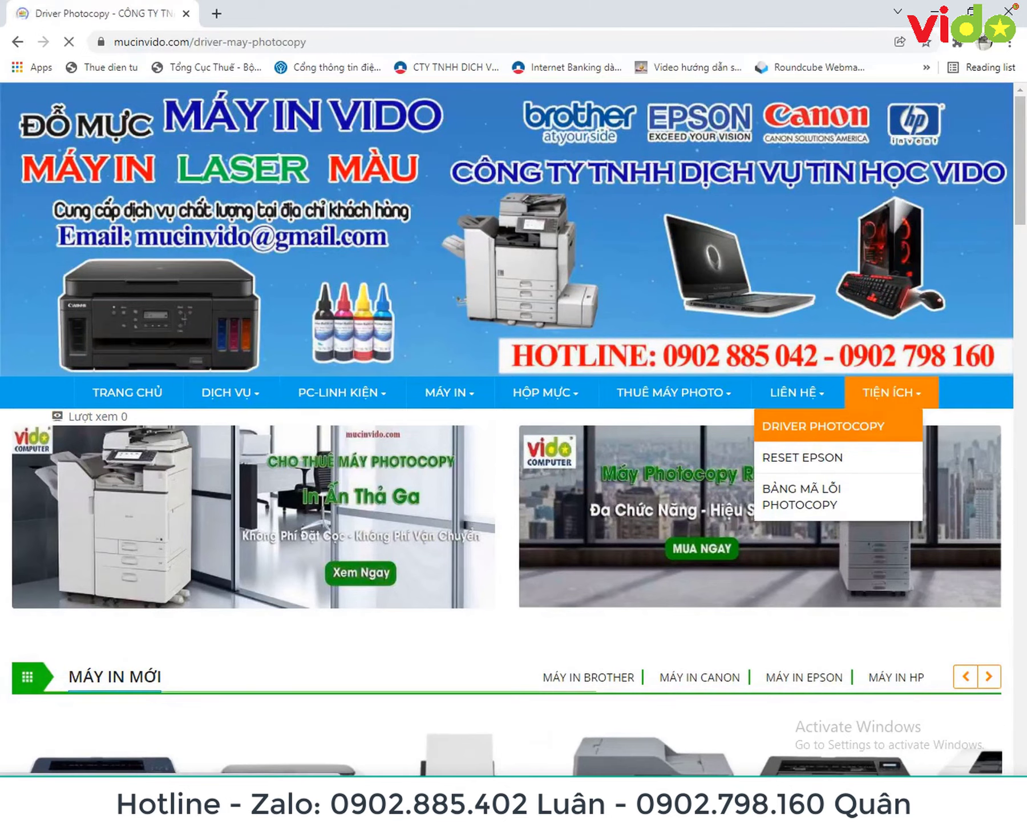
pyautogui.scroll(-3, 228, 562)
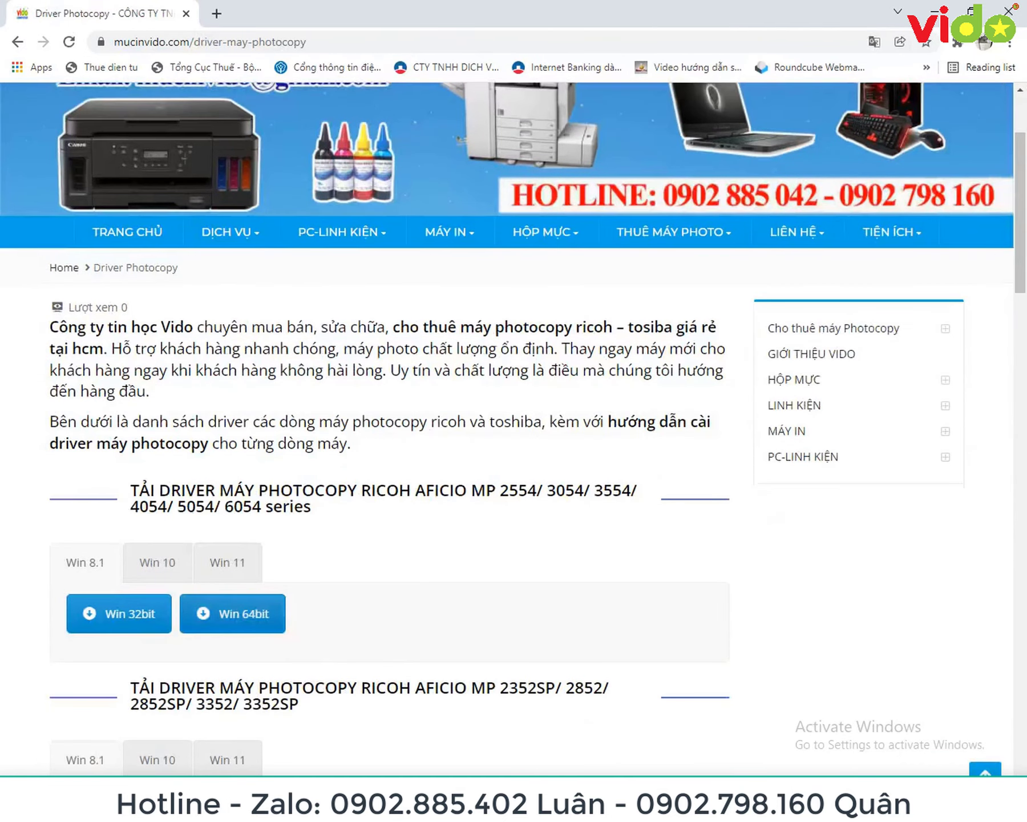
pyautogui.click(157, 562)
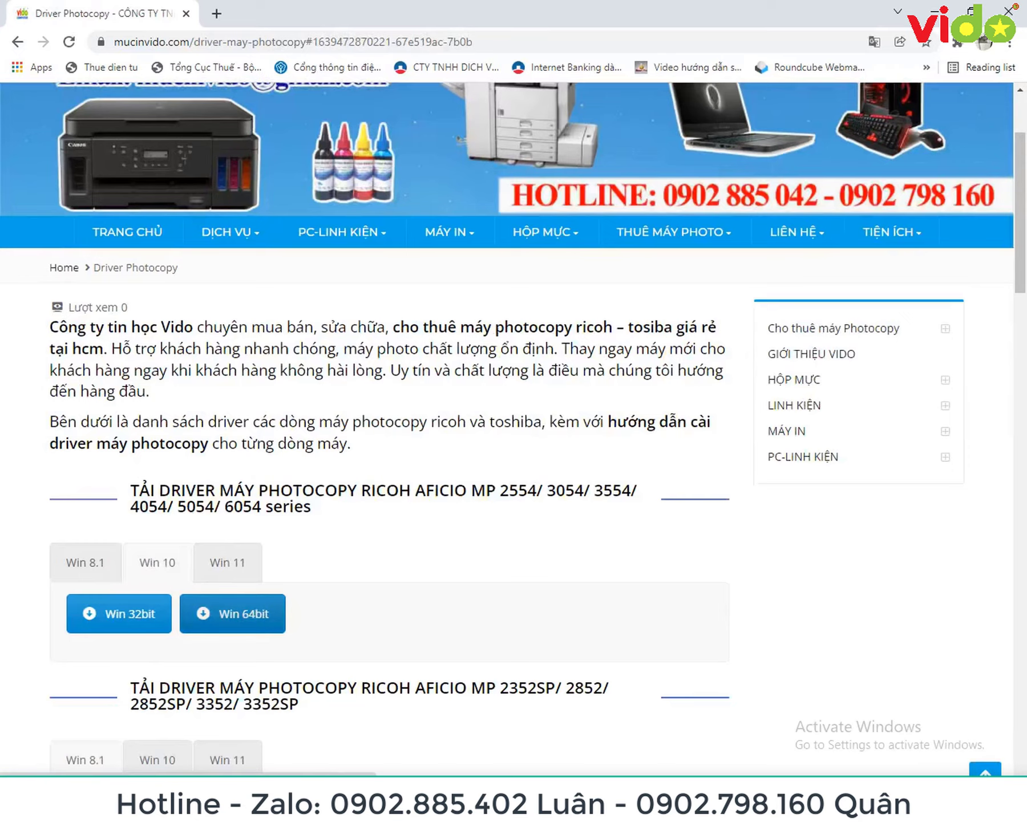
pyautogui.click(233, 614)
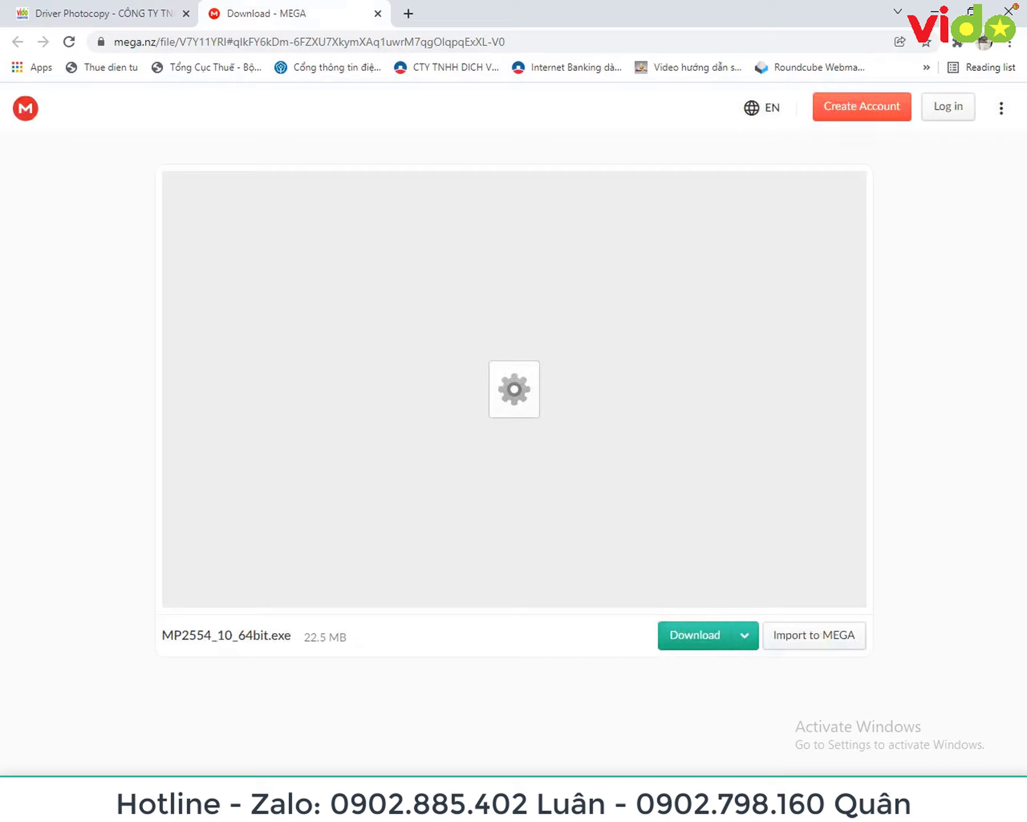
# - Download MP2554_10_64bit.exe (22.5 MB) from MEGA and show it in the Downloads folder
pyautogui.click(694, 635)
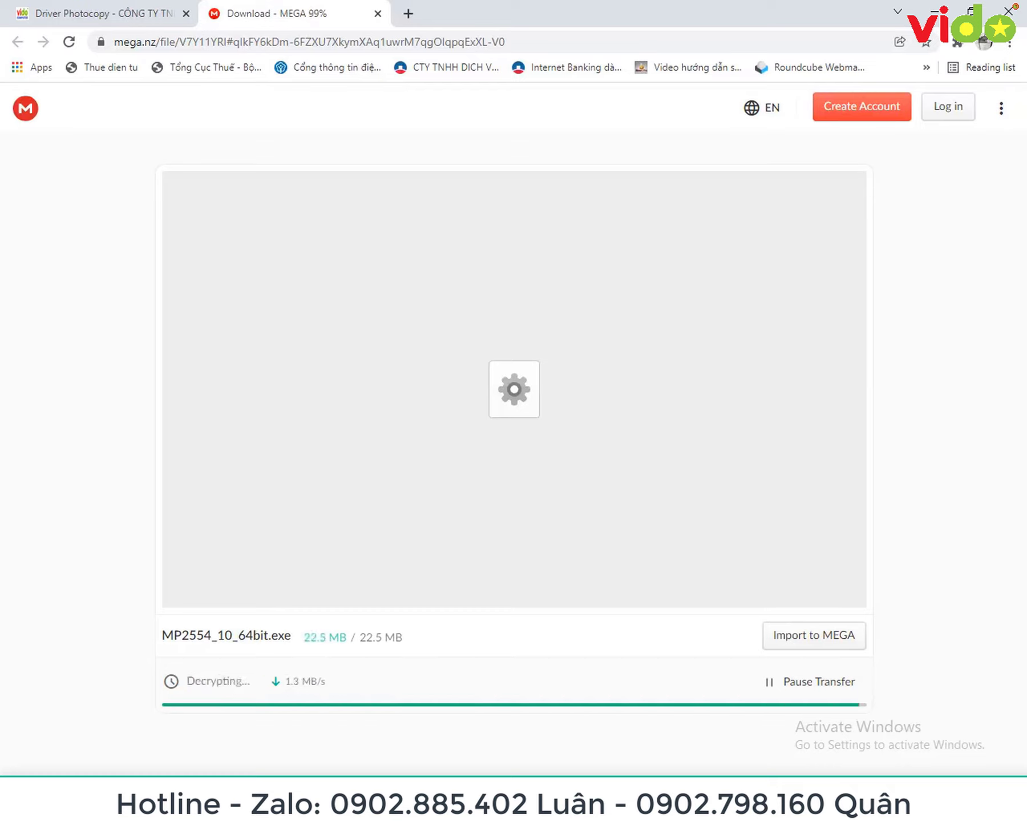
pyautogui.click(170, 767)
pyautogui.click(218, 712)
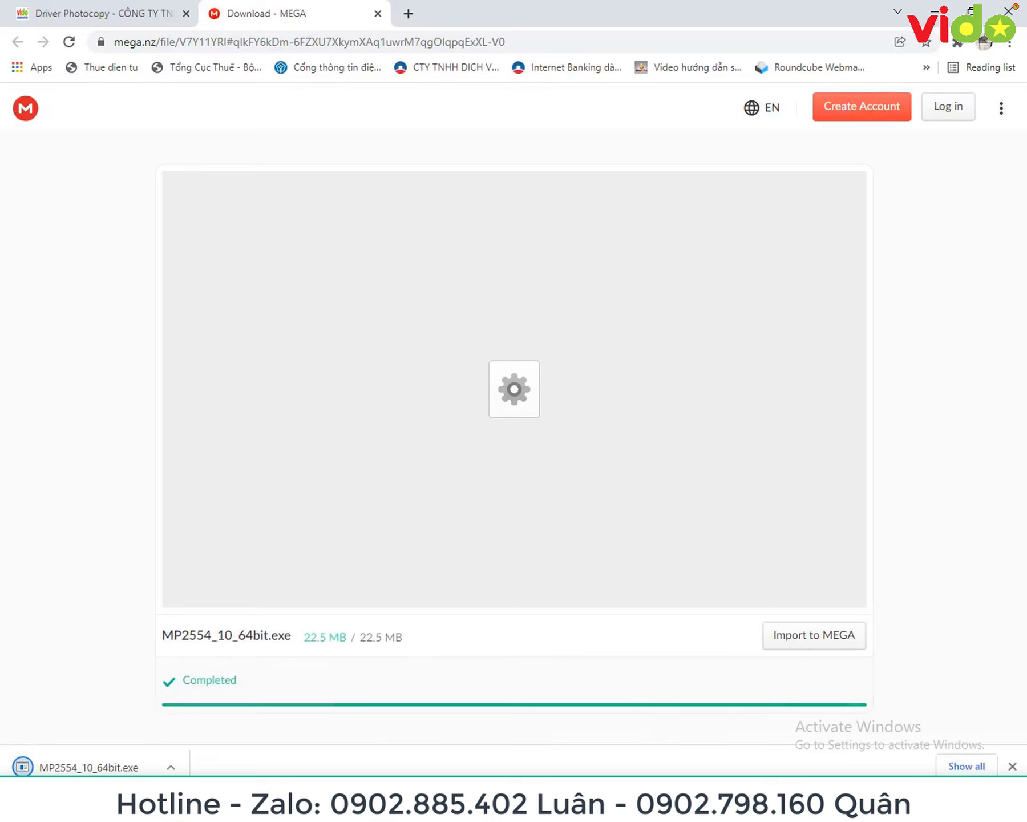
pyautogui.click(171, 767)
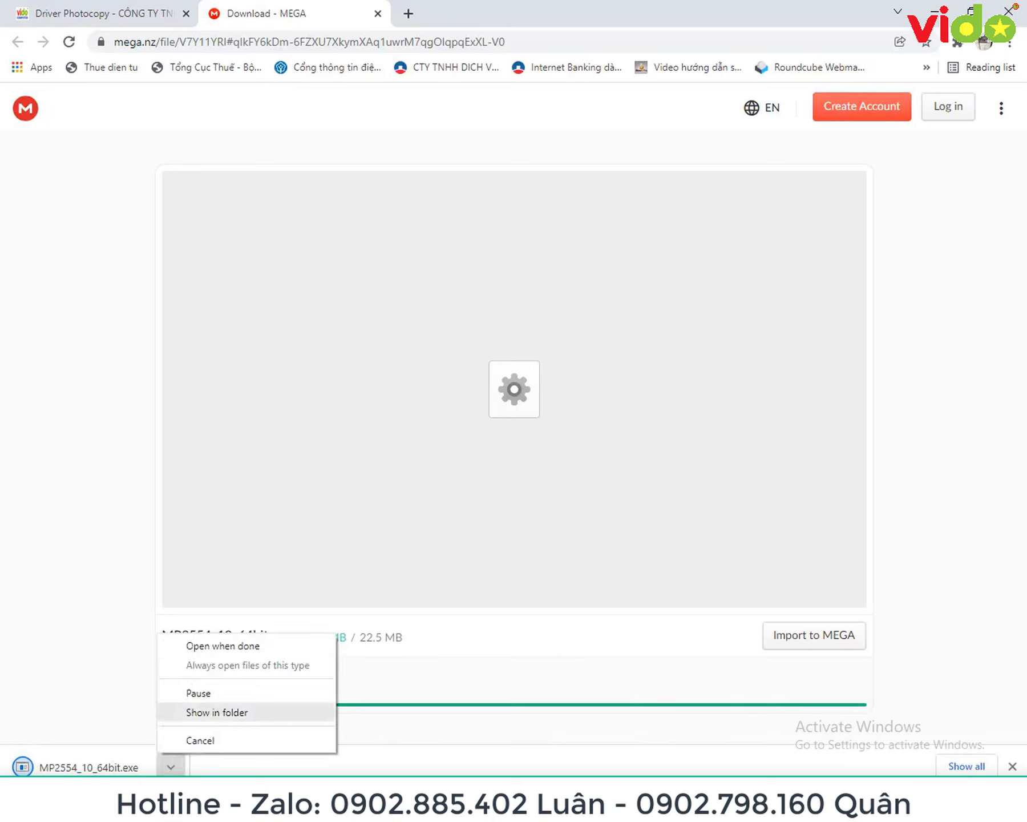
pyautogui.click(171, 767)
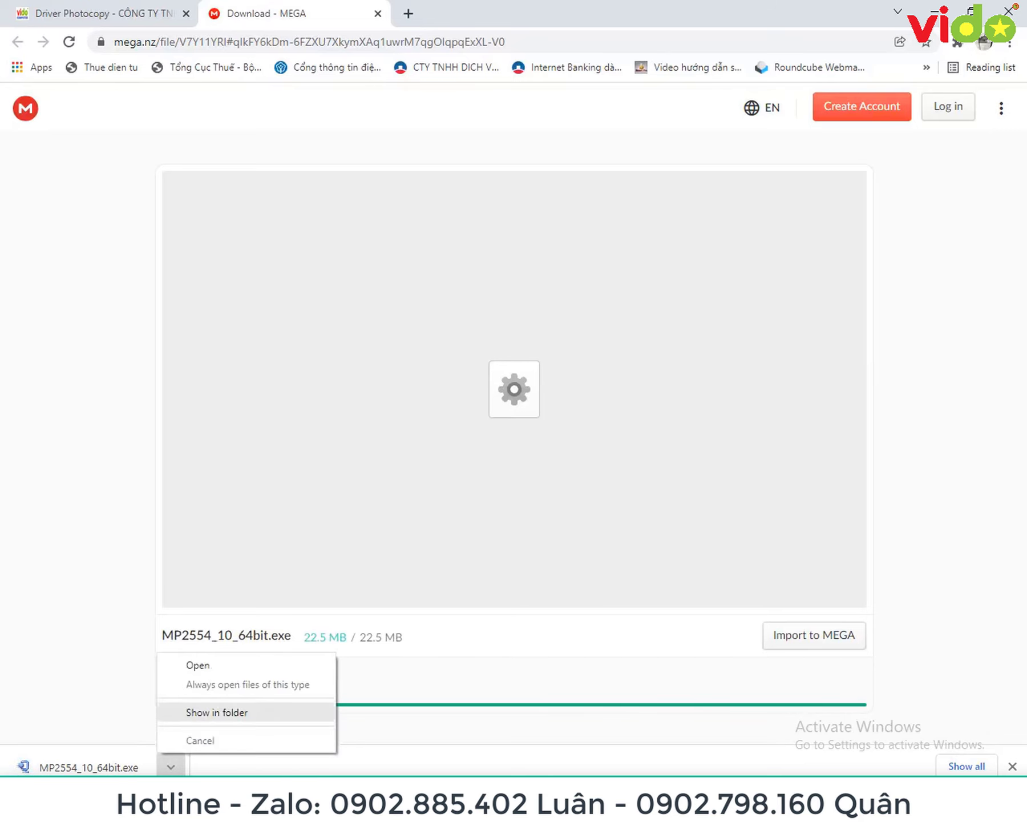
pyautogui.click(217, 712)
# - Extract the driver into an MP2554_10_64bit folder, open it, then search Windows for 'con'
pyautogui.rightClick(301, 177)
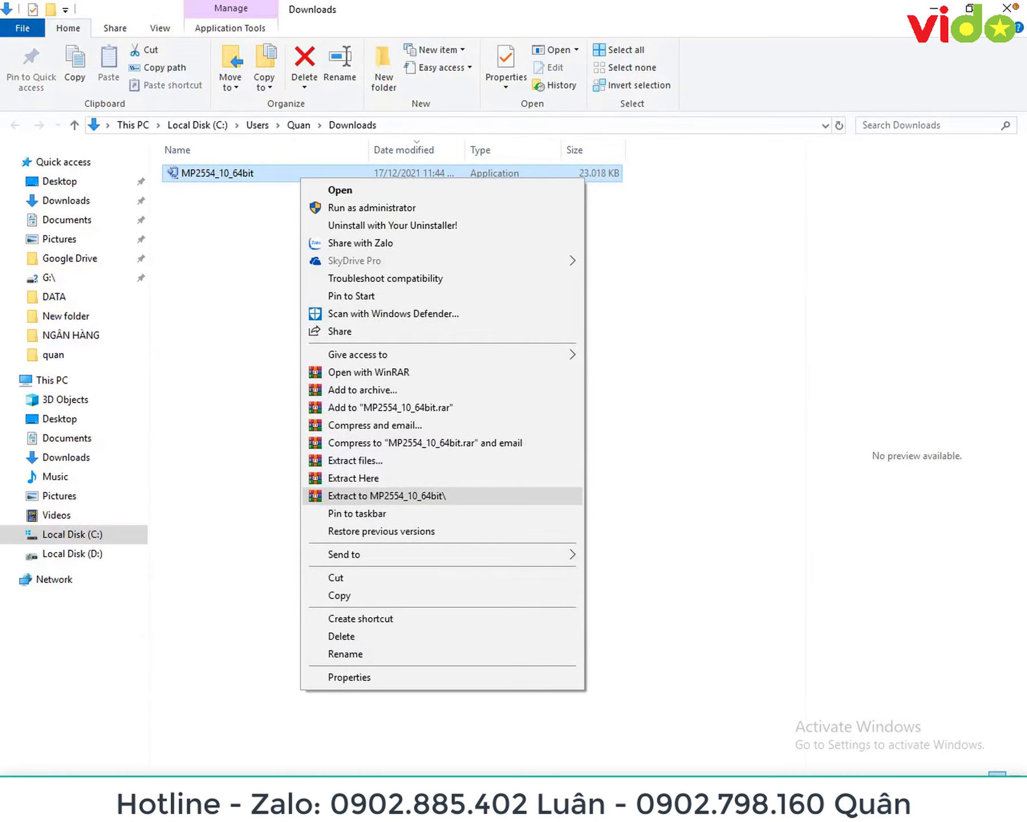
pyautogui.click(387, 496)
pyautogui.click(229, 190)
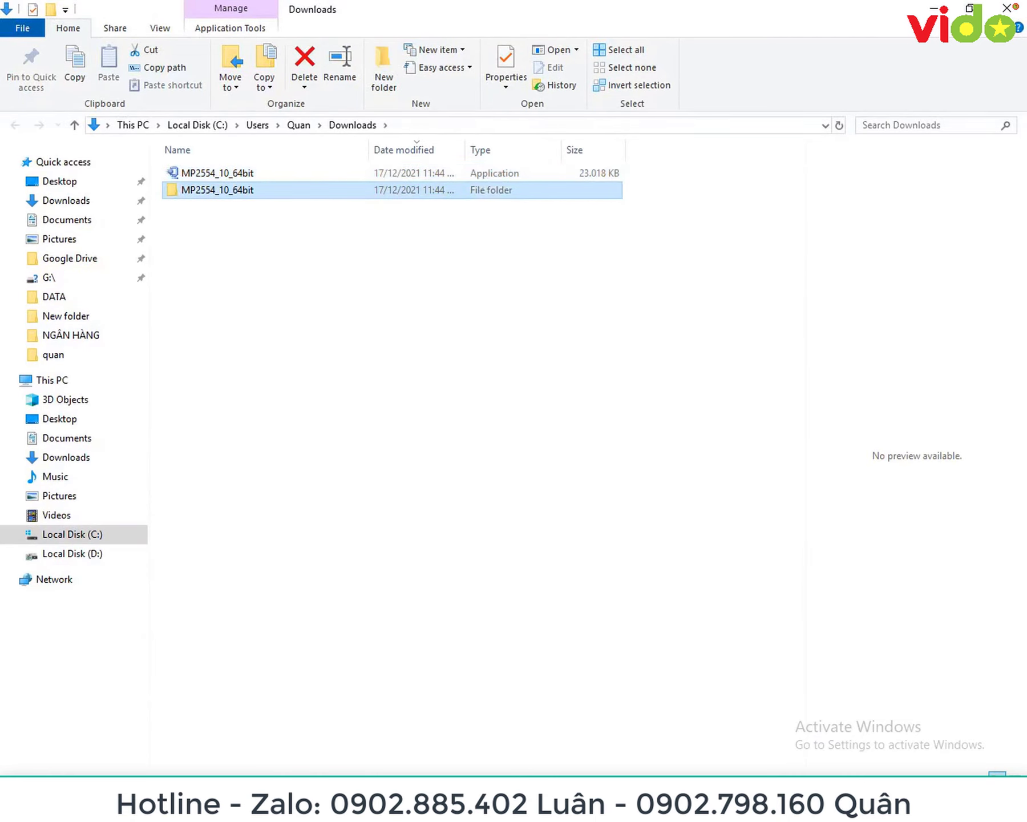
pyautogui.doubleClick(228, 190)
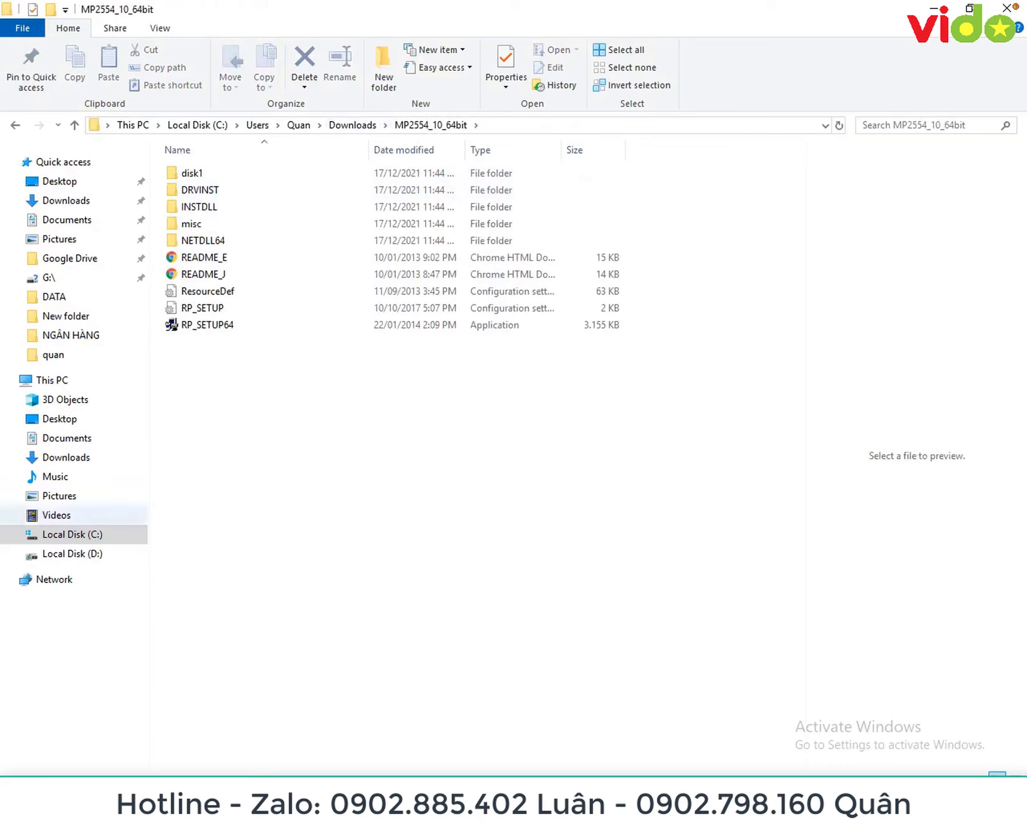
pyautogui.press('super')
pyautogui.write('con')
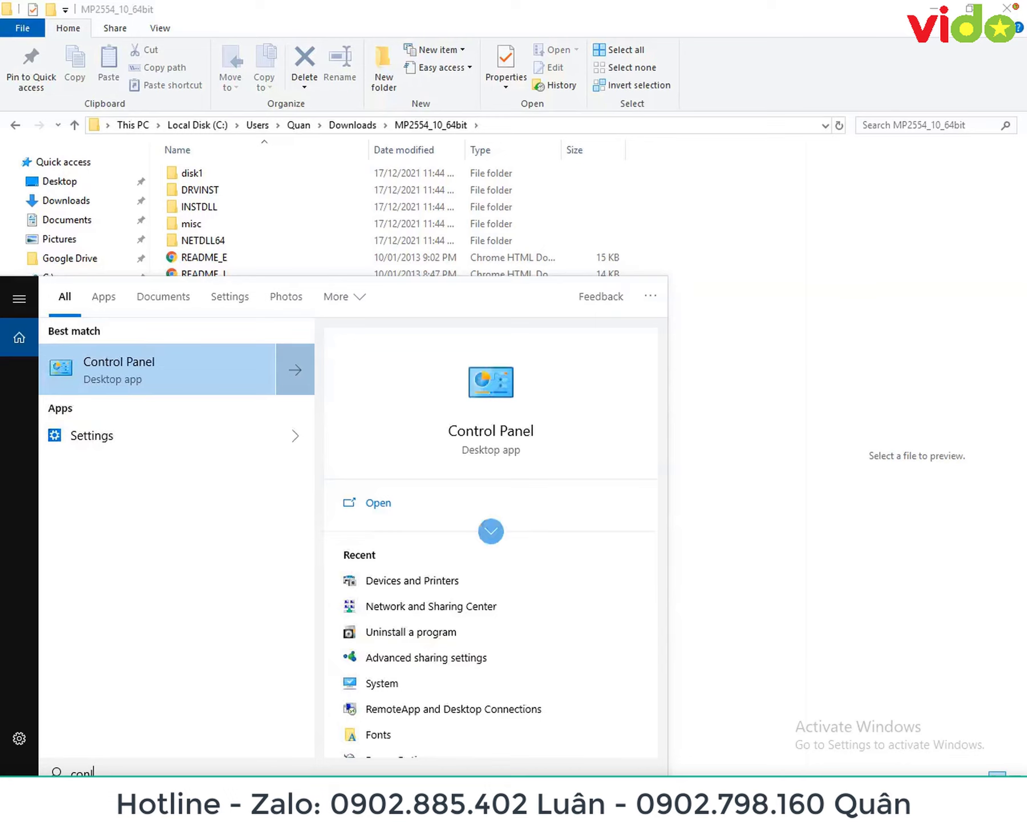
# - Open Control Panel in Large icons view and go to Devices and Printers
pyautogui.press('Return')
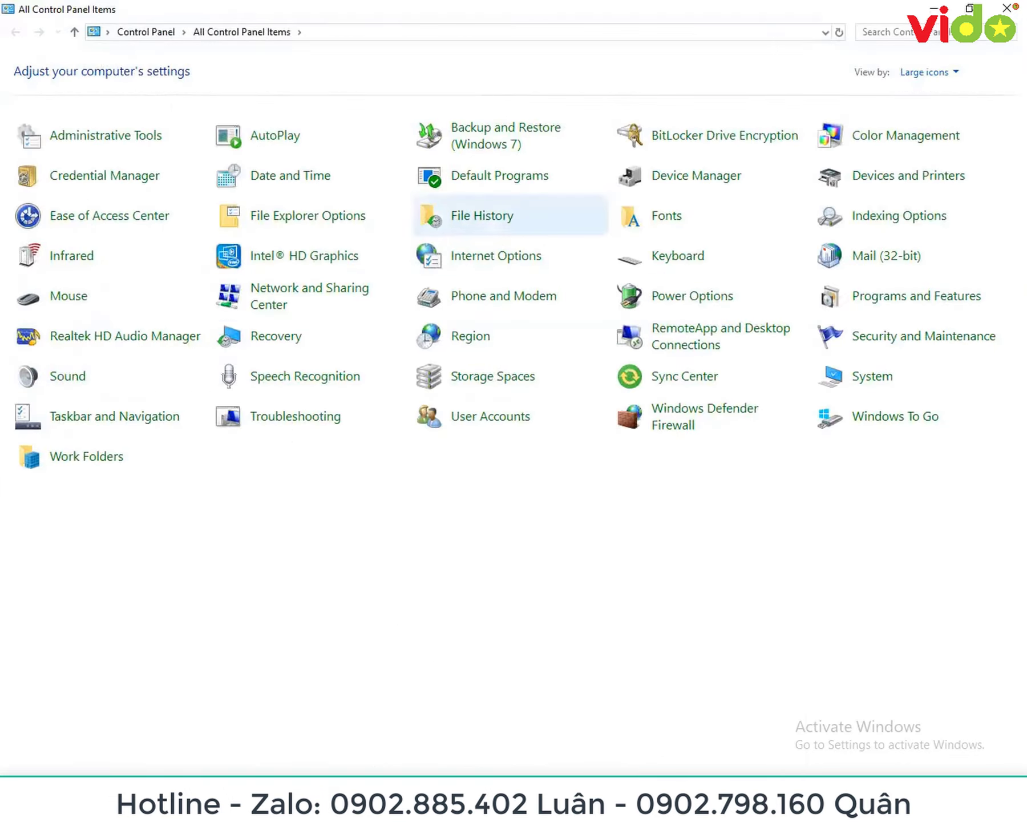
pyautogui.click(926, 72)
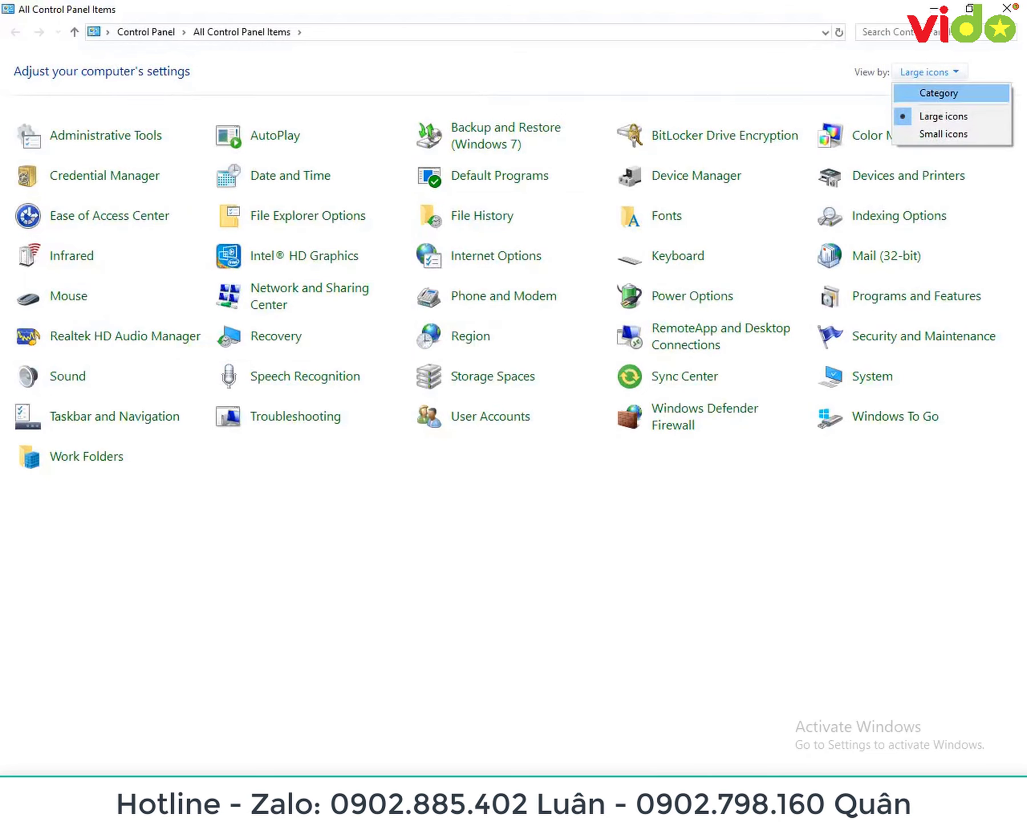
pyautogui.click(939, 92)
pyautogui.click(758, 71)
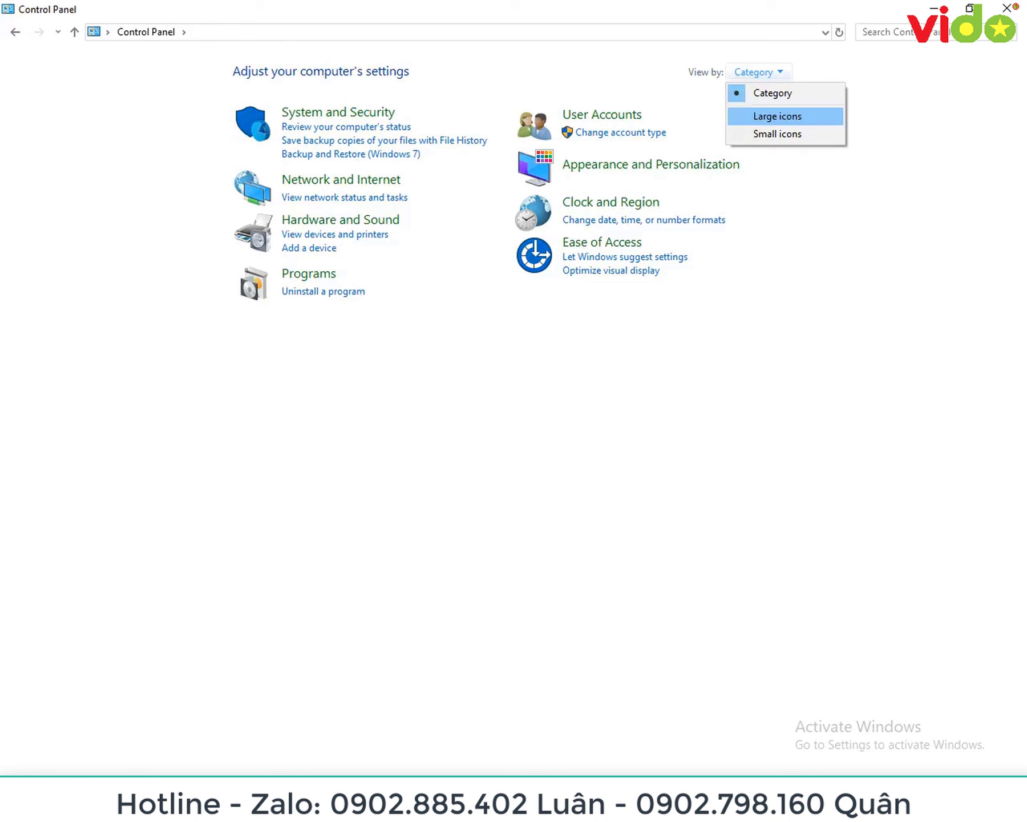
pyautogui.click(777, 115)
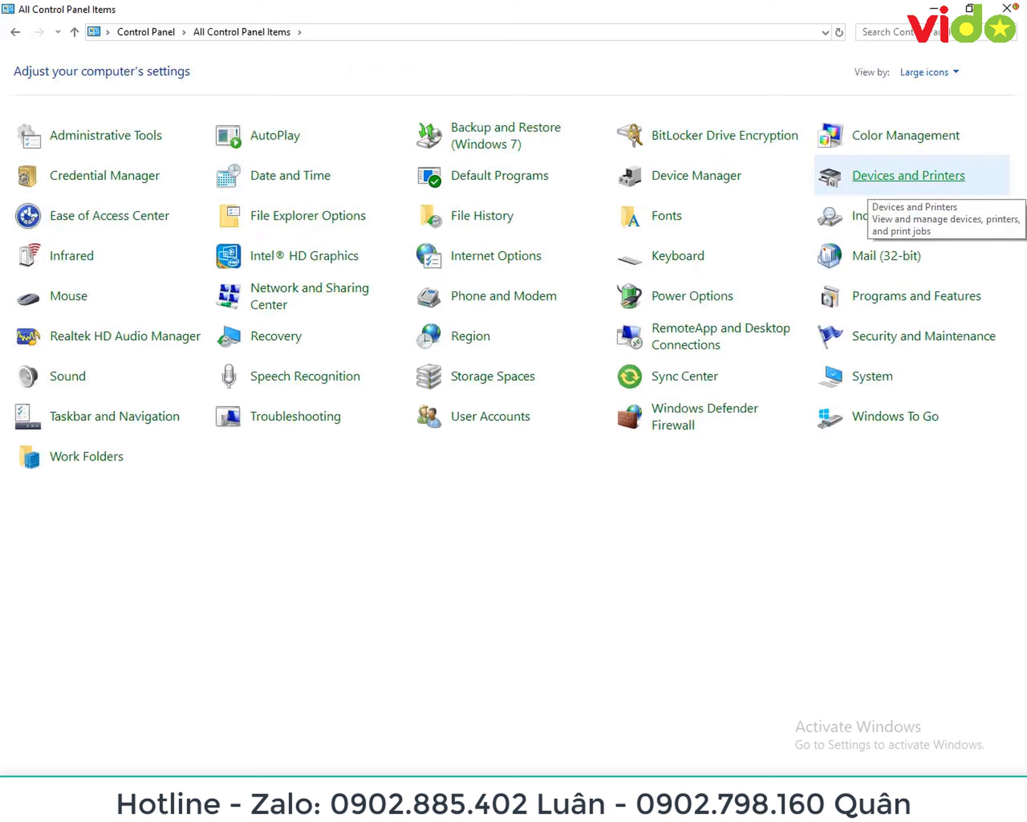
pyautogui.click(867, 181)
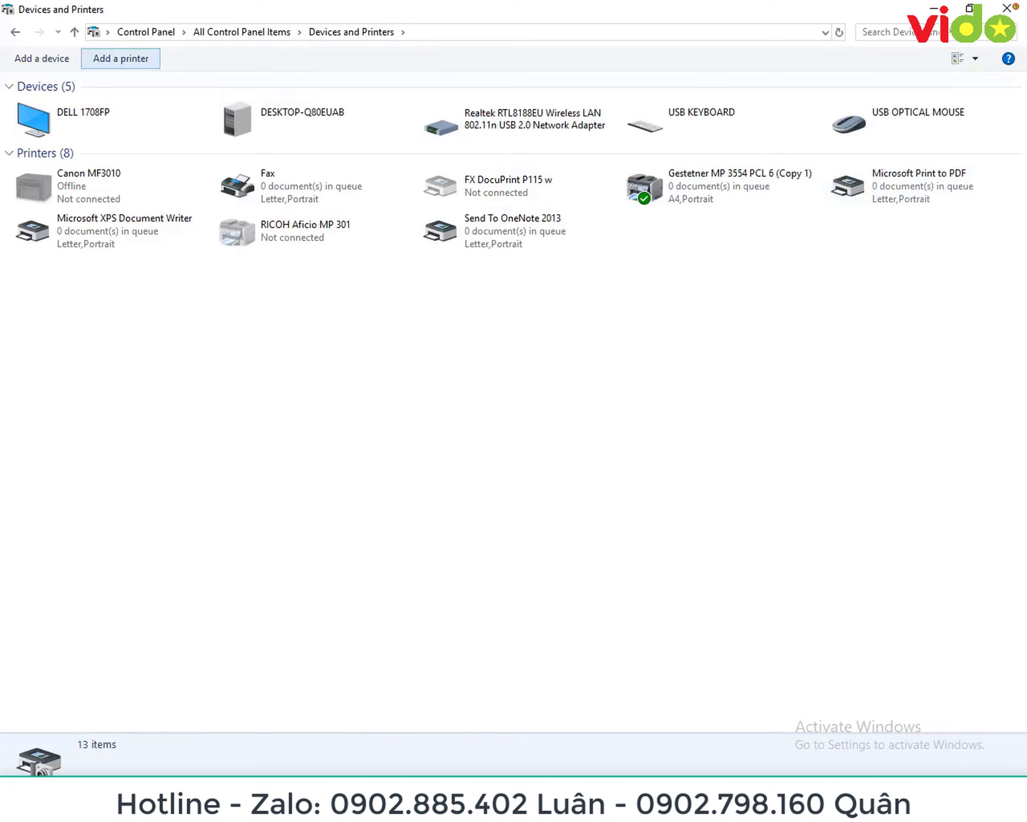
# - Start Add a printer and choose adding an unlisted printer by TCP/IP address or hostname
pyautogui.click(120, 58)
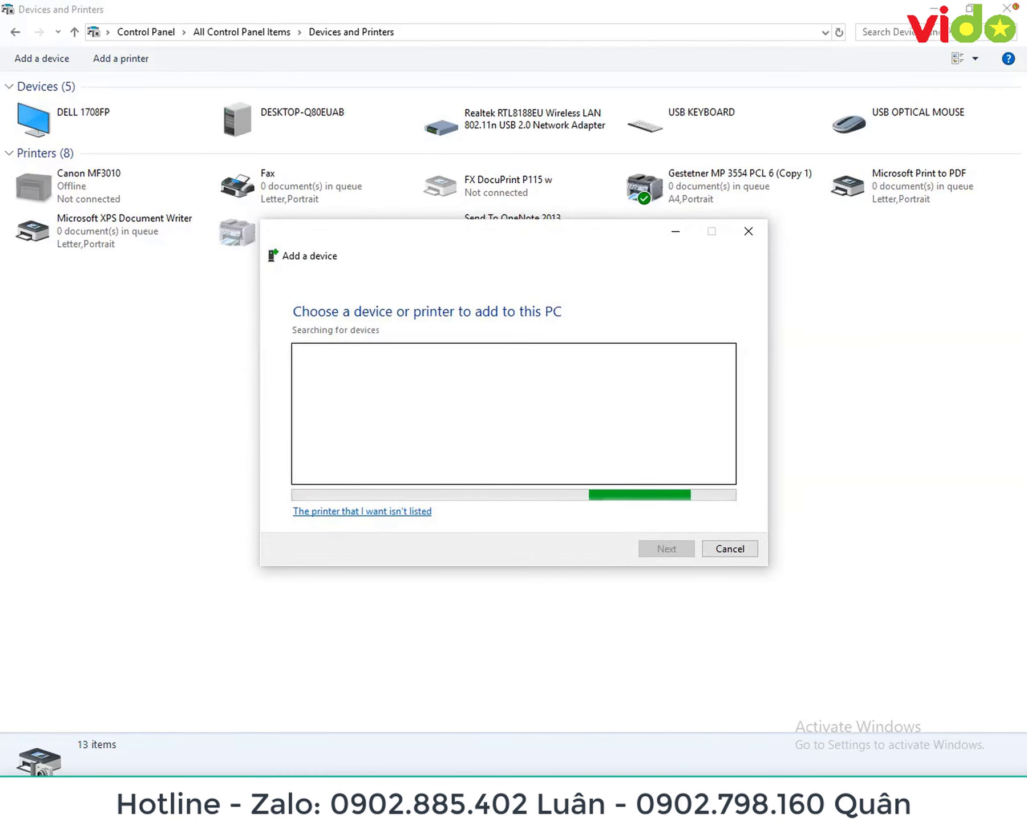
pyautogui.click(362, 511)
pyautogui.click(311, 456)
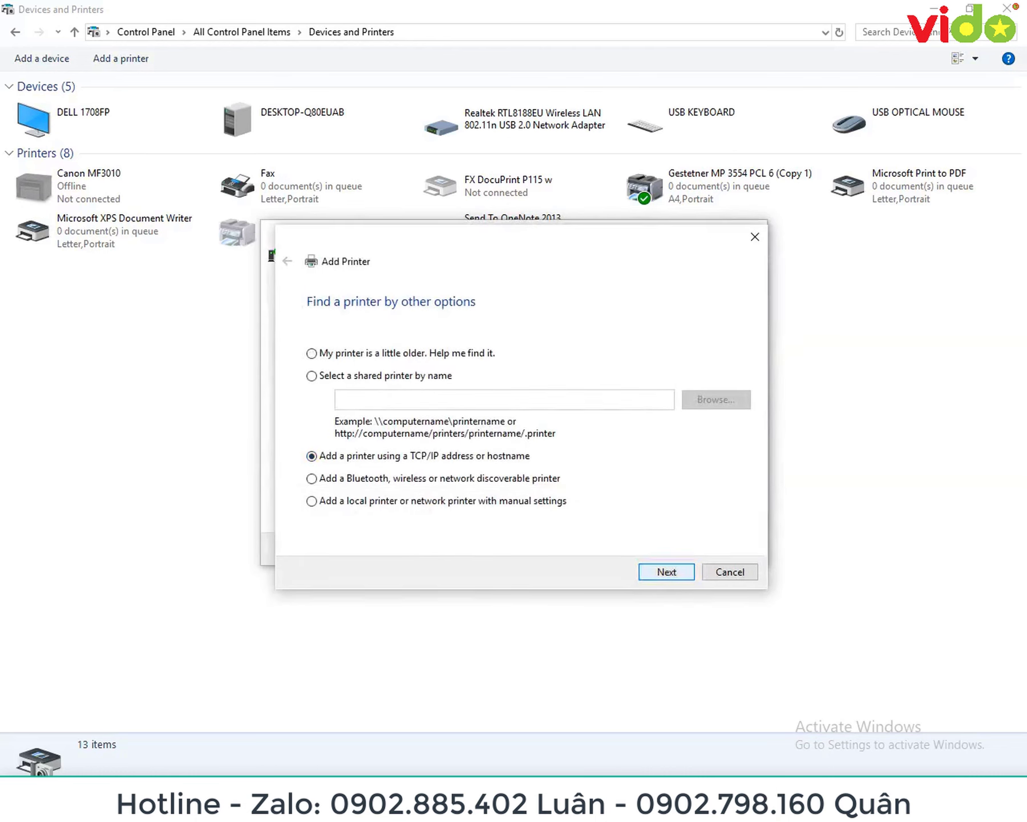
# - Add a TCP/IP Device at 192.168.1.99 and continue to the printer driver list
pyautogui.click(666, 572)
pyautogui.click(639, 346)
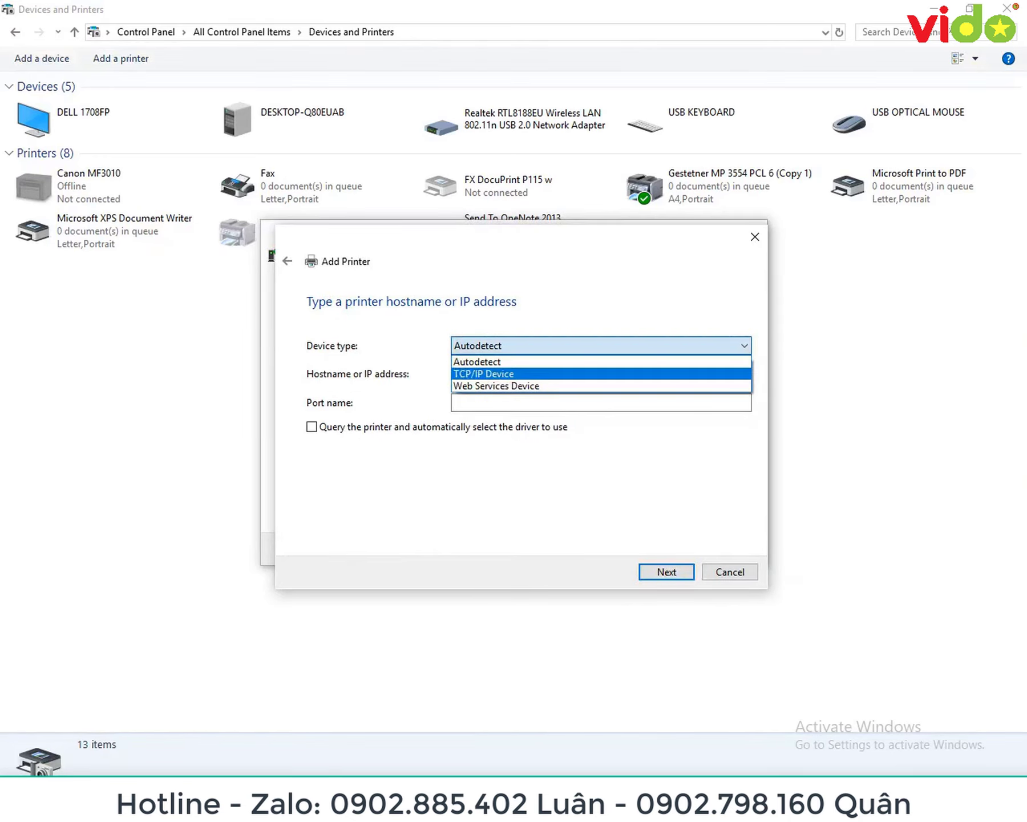
pyautogui.press('Return')
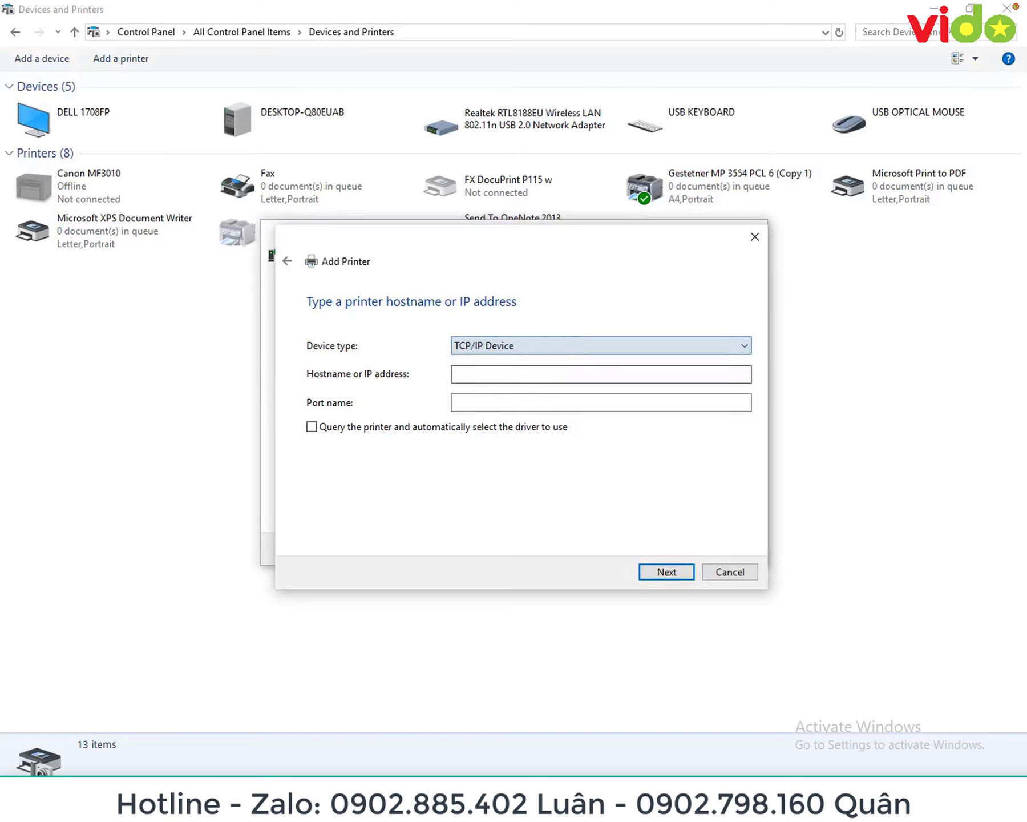
pyautogui.press('Tab')
pyautogui.write('192.168.1.99')
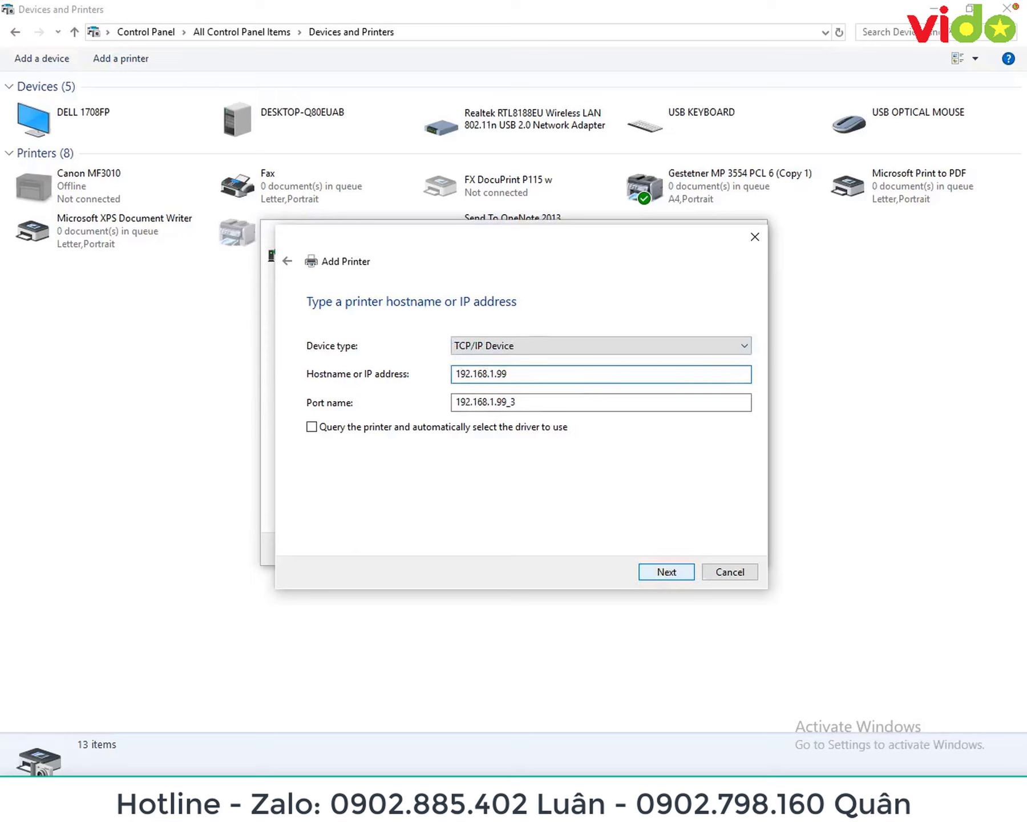
pyautogui.press('Return')
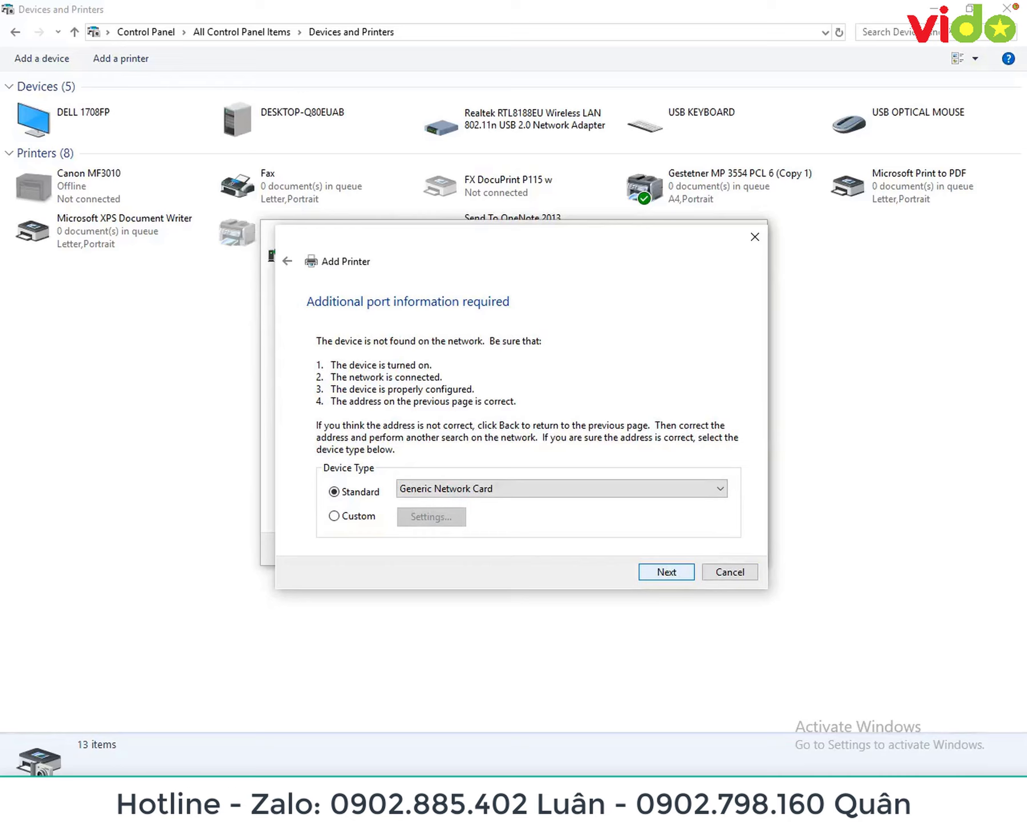
pyautogui.press('Return')
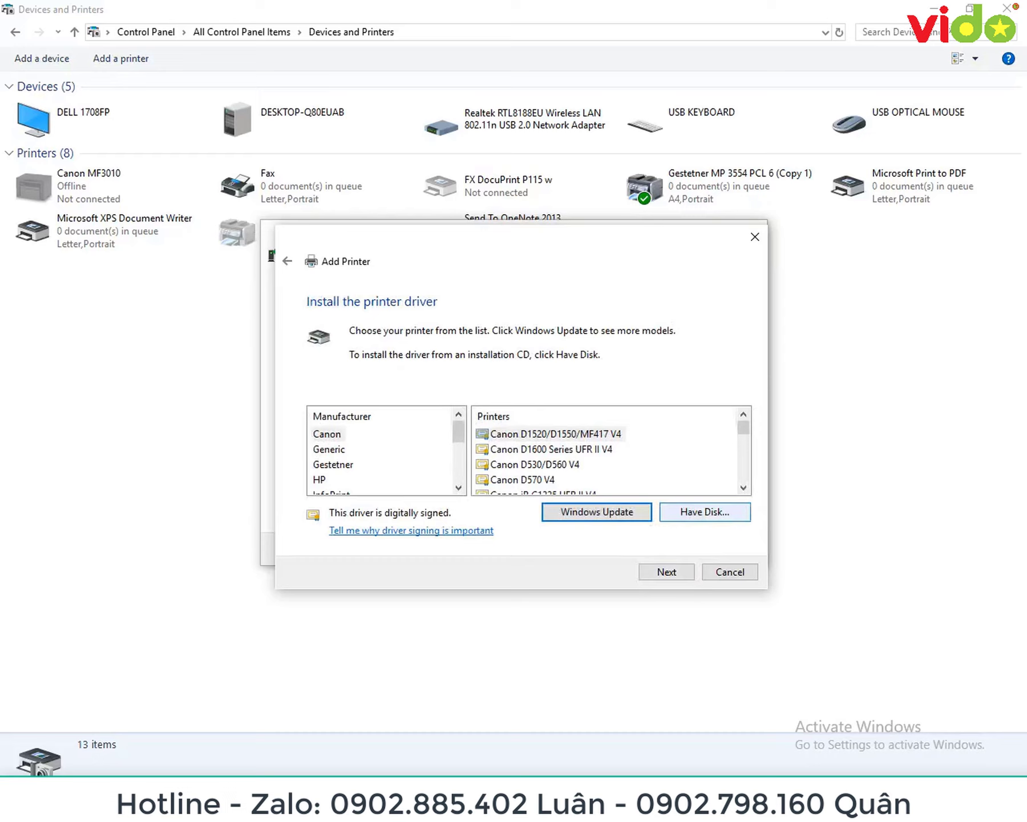
# - Choose Have Disk and browse to the Downloads folder
pyautogui.click(705, 512)
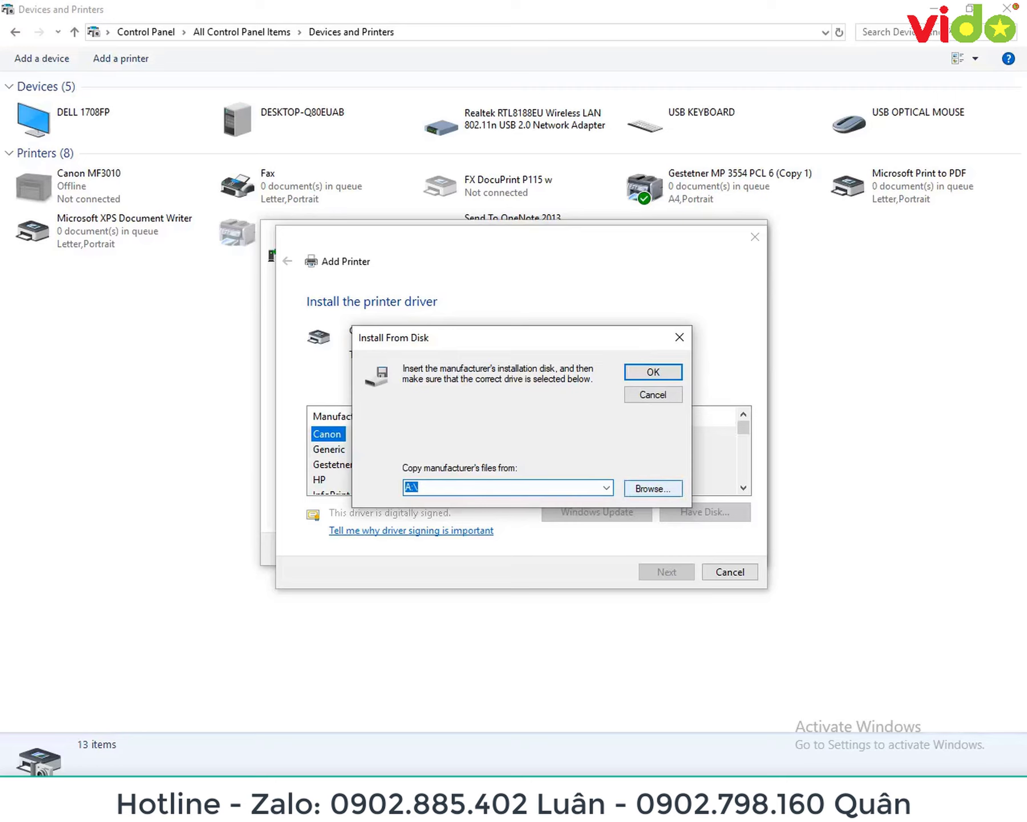
pyautogui.click(653, 488)
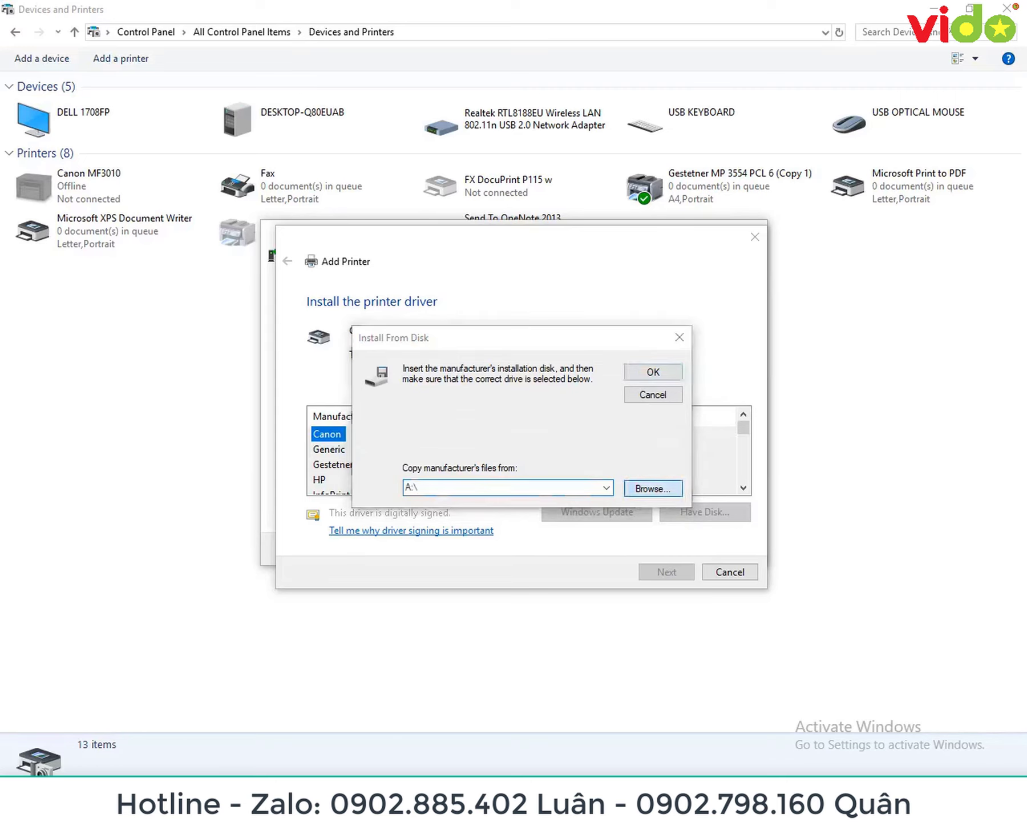
pyautogui.click(376, 216)
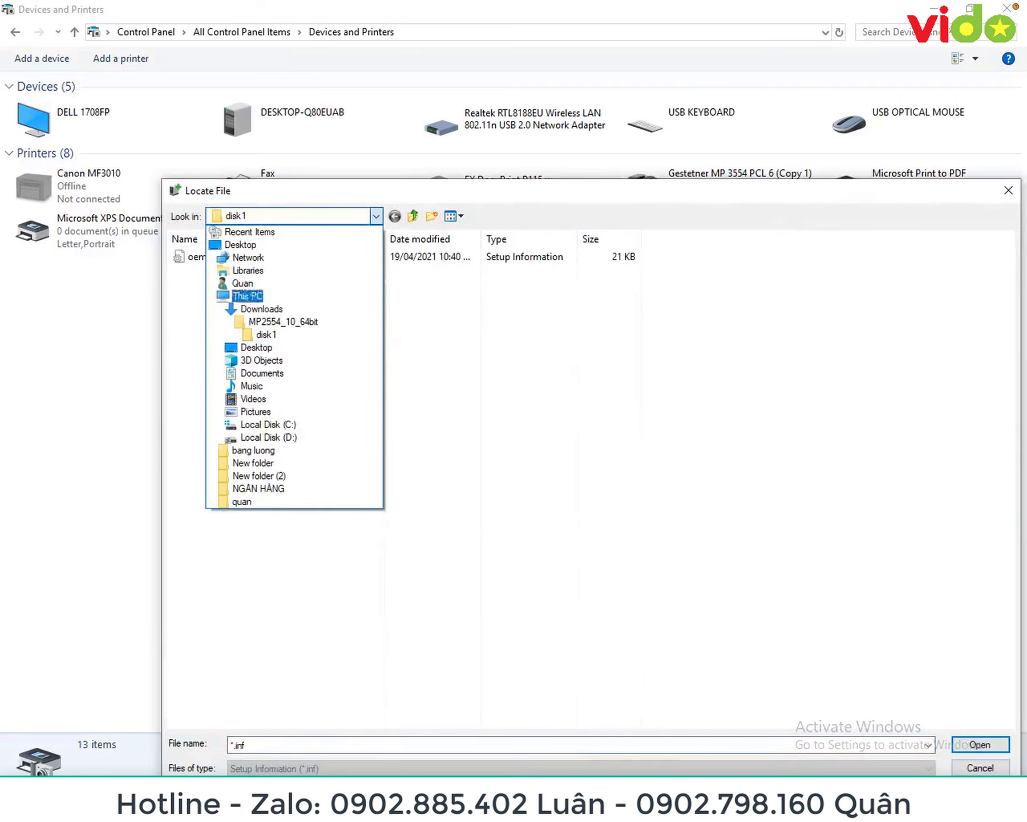
pyautogui.click(376, 216)
pyautogui.click(376, 215)
pyautogui.click(376, 216)
pyautogui.click(376, 216)
pyautogui.press('Down')
pyautogui.press('Down')
pyautogui.press('Down')
pyautogui.press('Down')
pyautogui.press('Down')
pyautogui.press('Down')
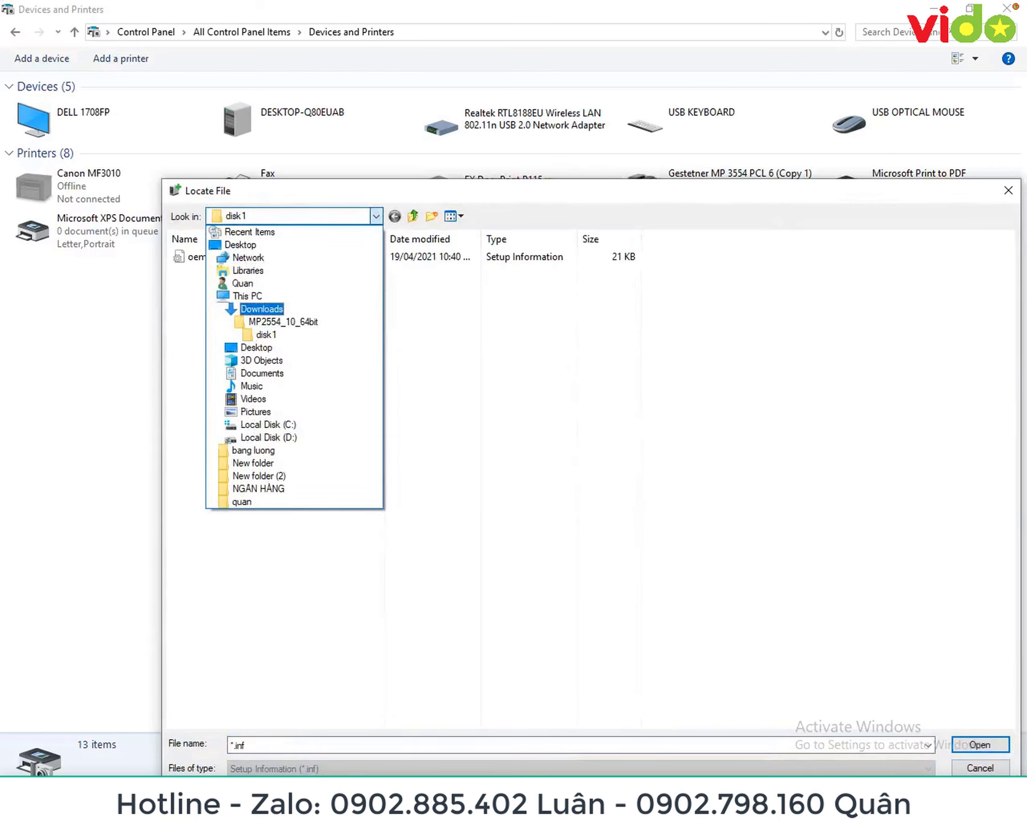
pyautogui.press('Return')
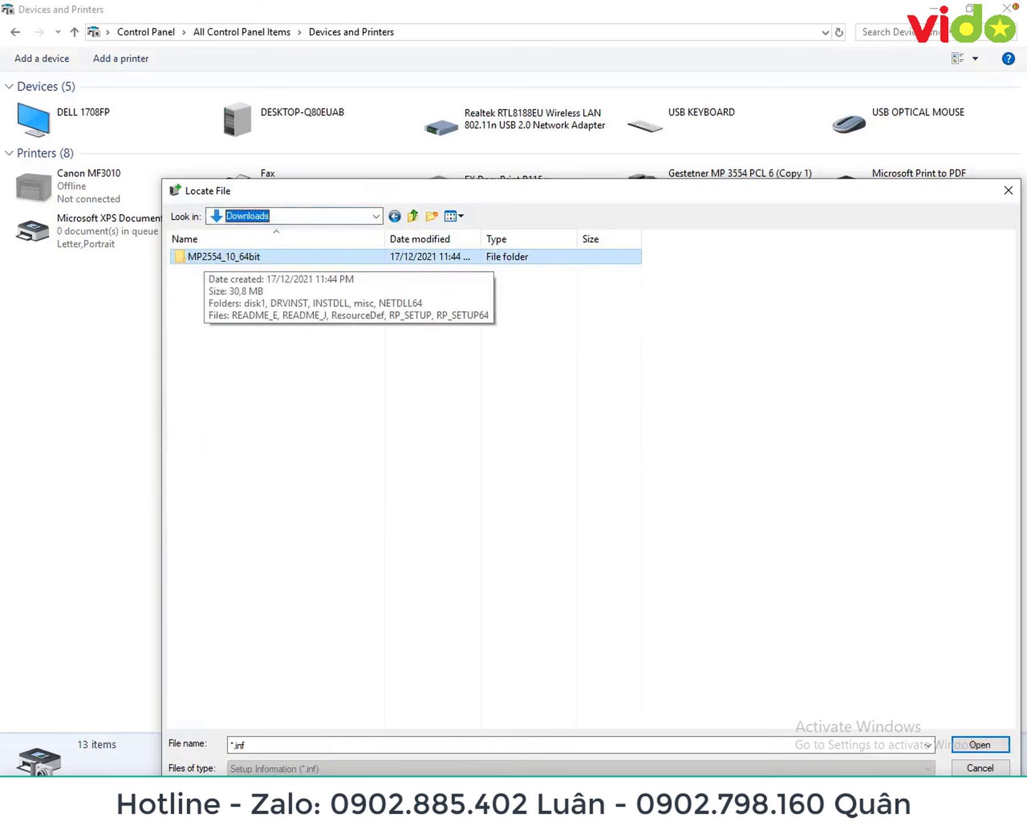
# - Select oemsetup from MP2554_10_64bit\disk1 as the driver source
pyautogui.doubleClick(206, 257)
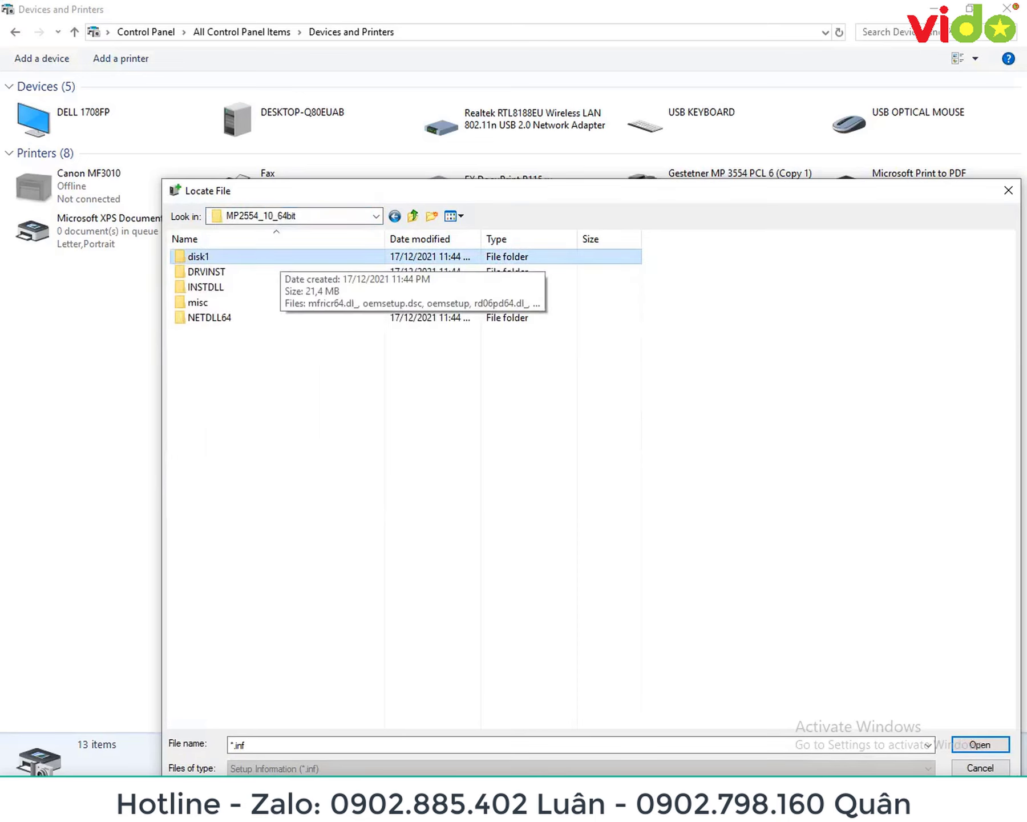
pyautogui.doubleClick(279, 258)
pyautogui.click(232, 258)
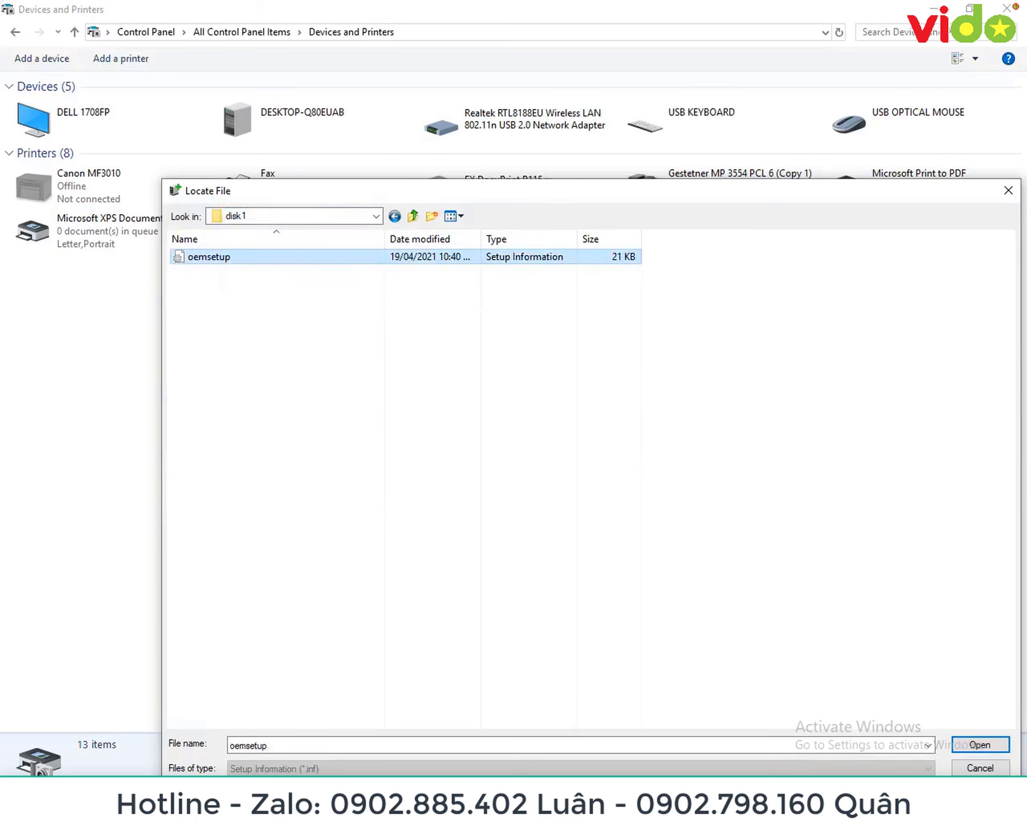
pyautogui.press('Return')
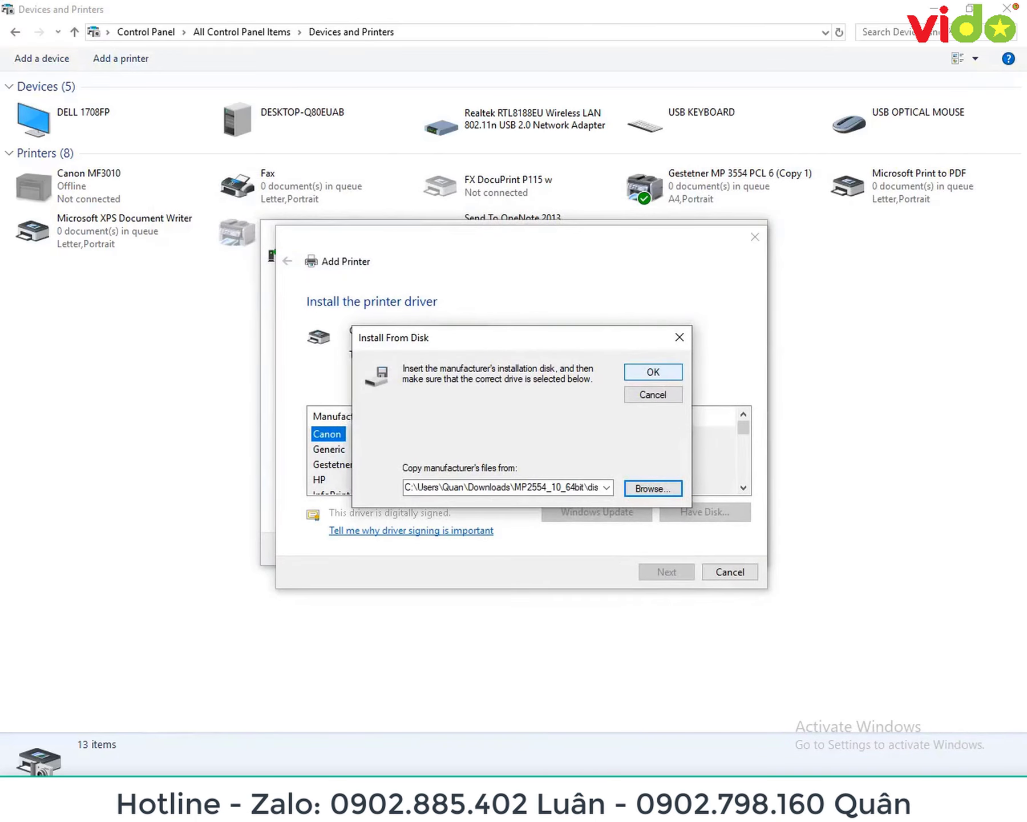
# - Load the driver folder and pick Gestetner MP 3554 PCL 6 as the printer driver
pyautogui.click(654, 372)
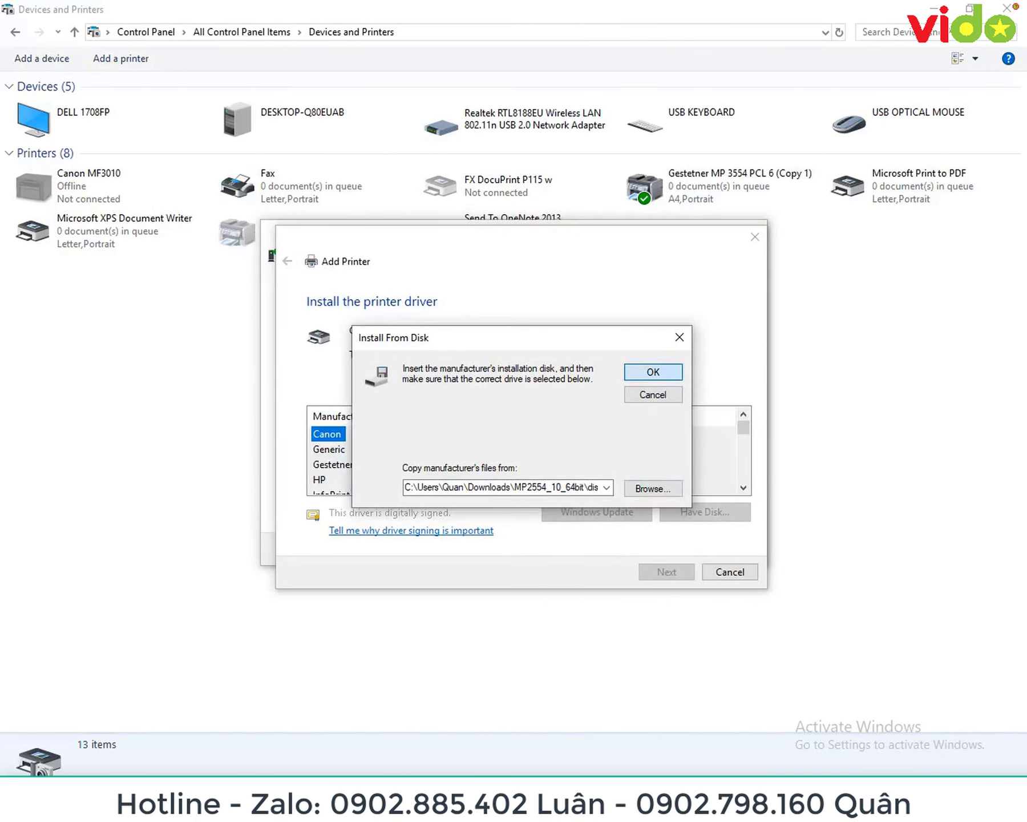
pyautogui.press('Return')
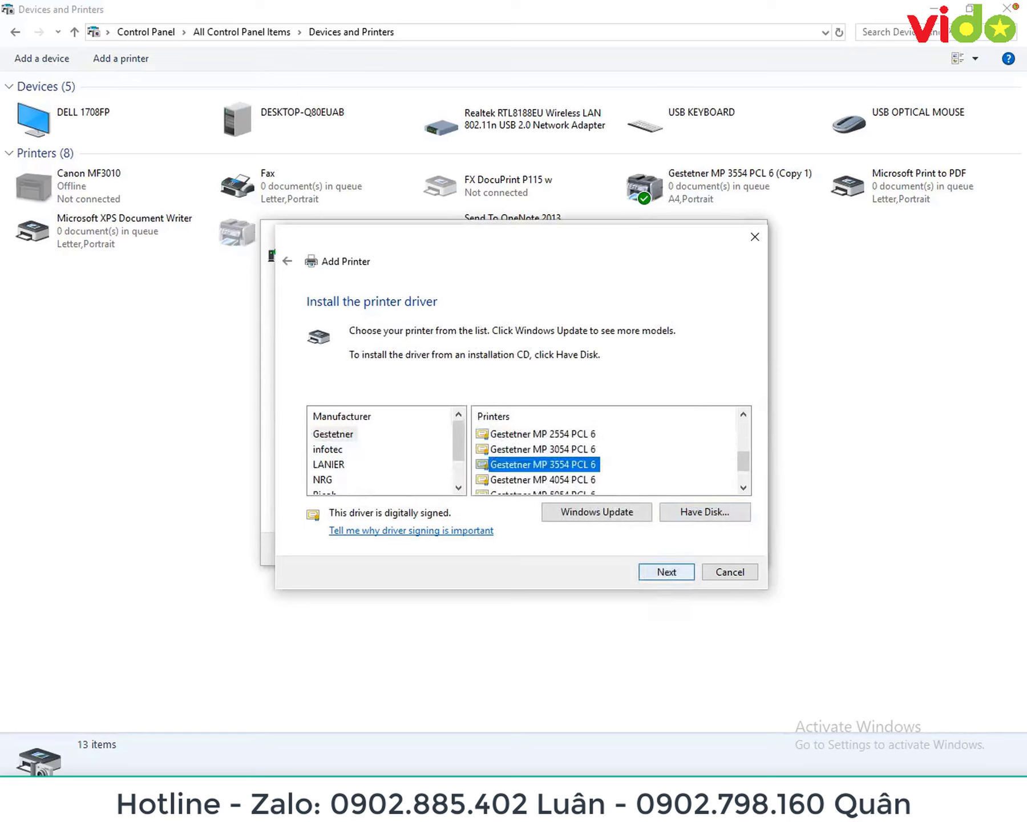
pyautogui.scroll(-1, 604, 456)
pyautogui.scroll(1, 604, 456)
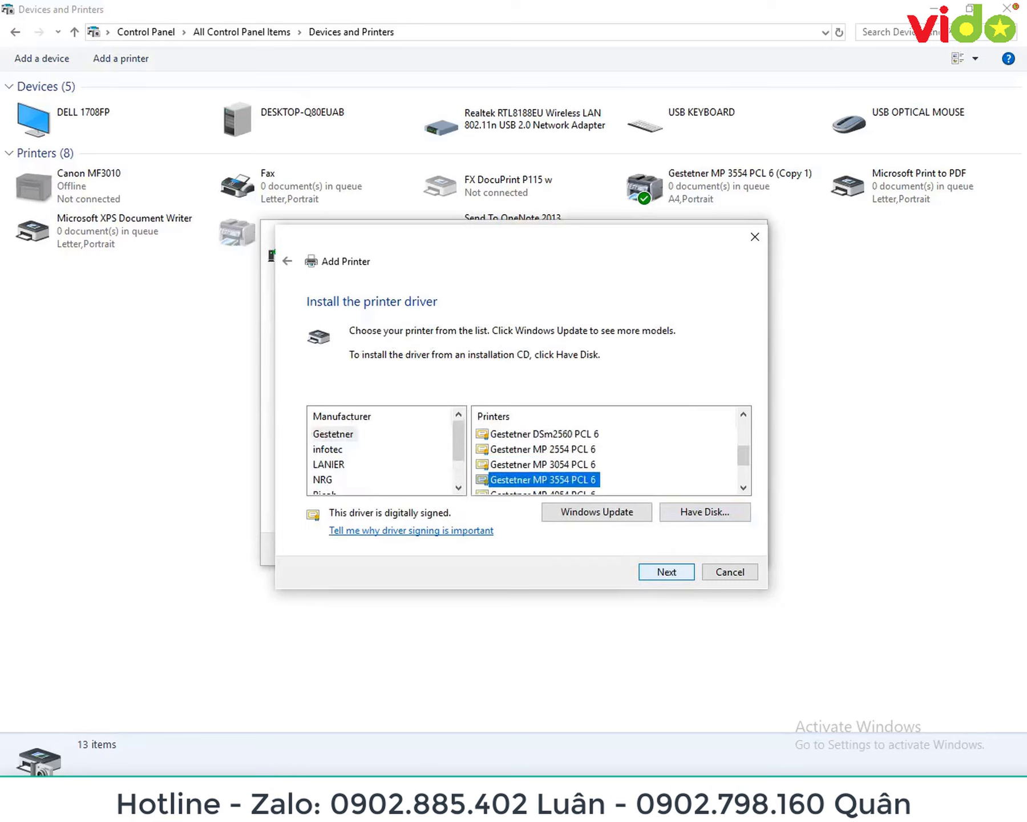
pyautogui.press('Return')
# - Keep the current driver version and no sharing, finishing with it as default printer
pyautogui.press('Return')
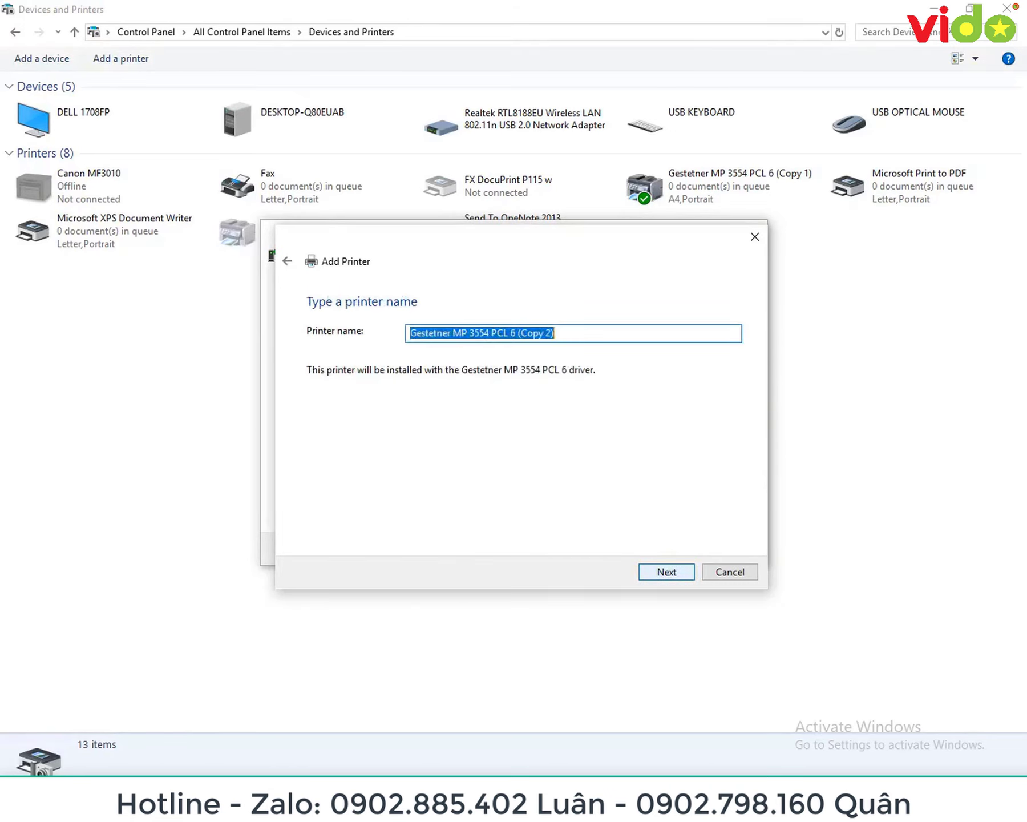
pyautogui.press('Return')
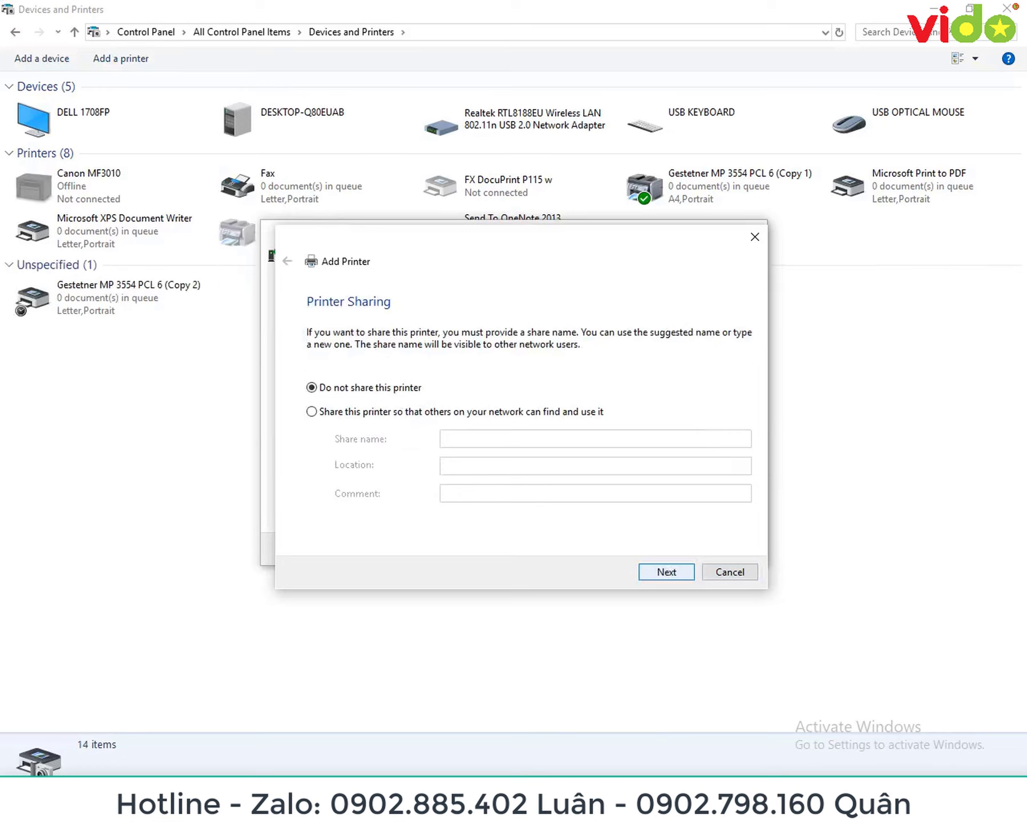
pyautogui.press('Return')
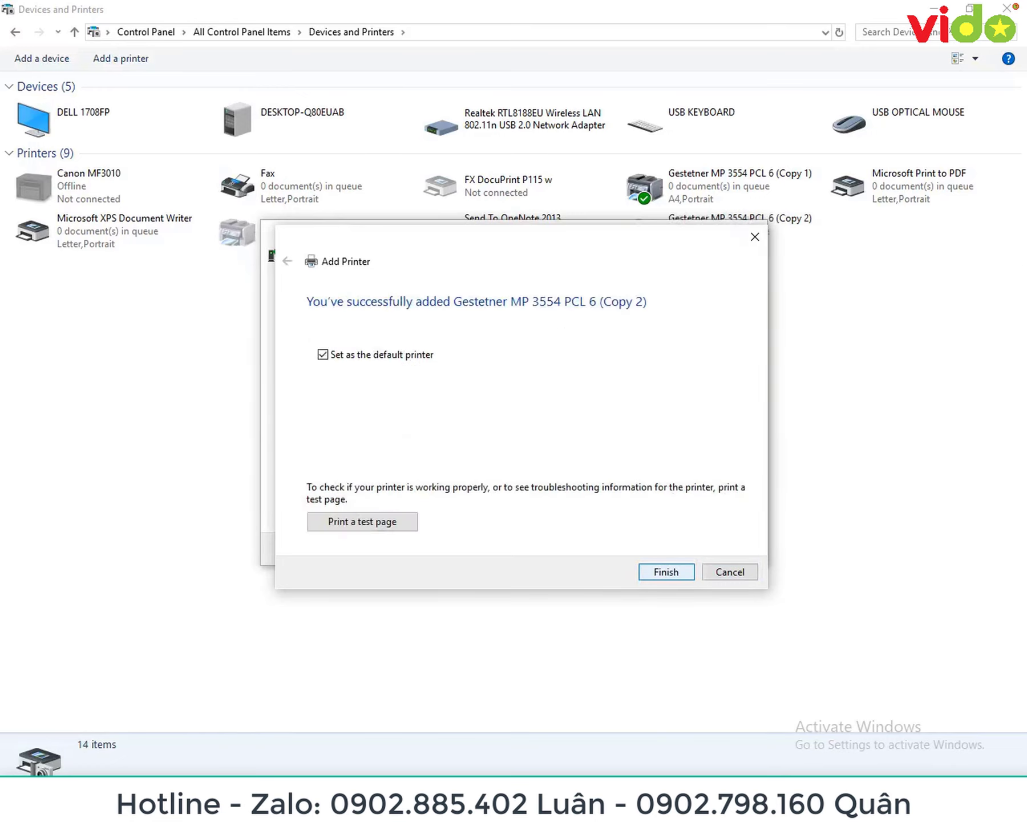
pyautogui.press('Return')
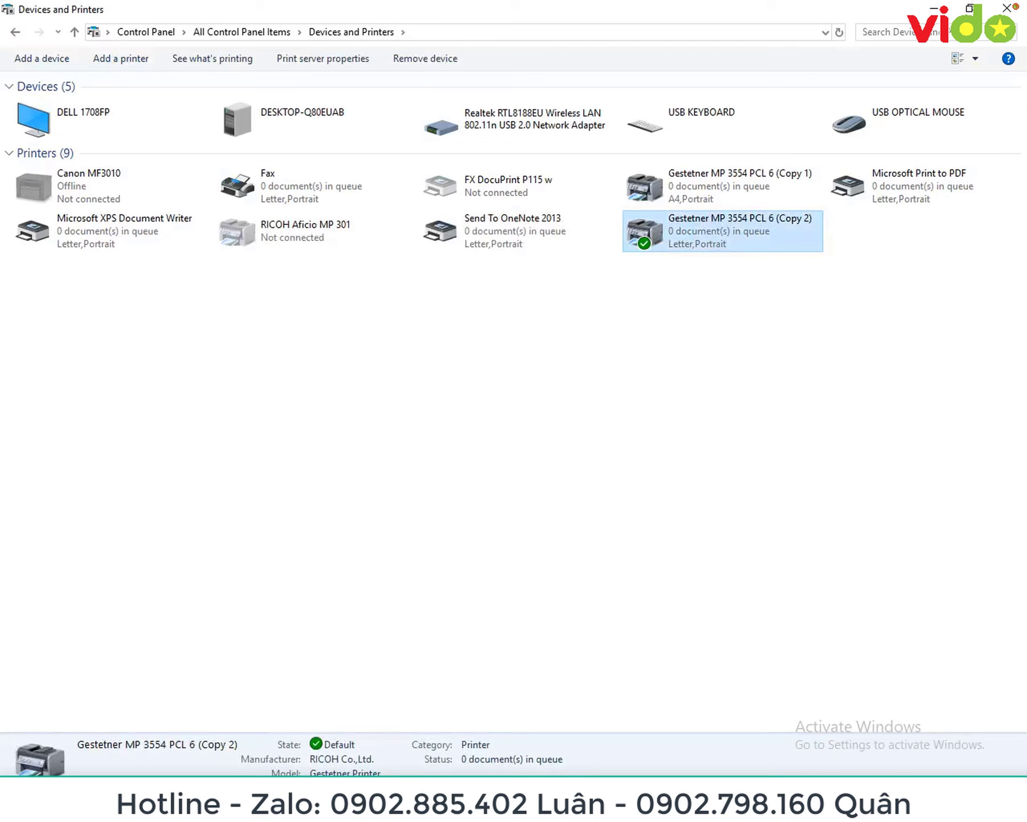
# - In the Copy 2 printer's preferences, set Document Size to A4 (210 x 297 mm) and apply
pyautogui.rightClick(707, 227)
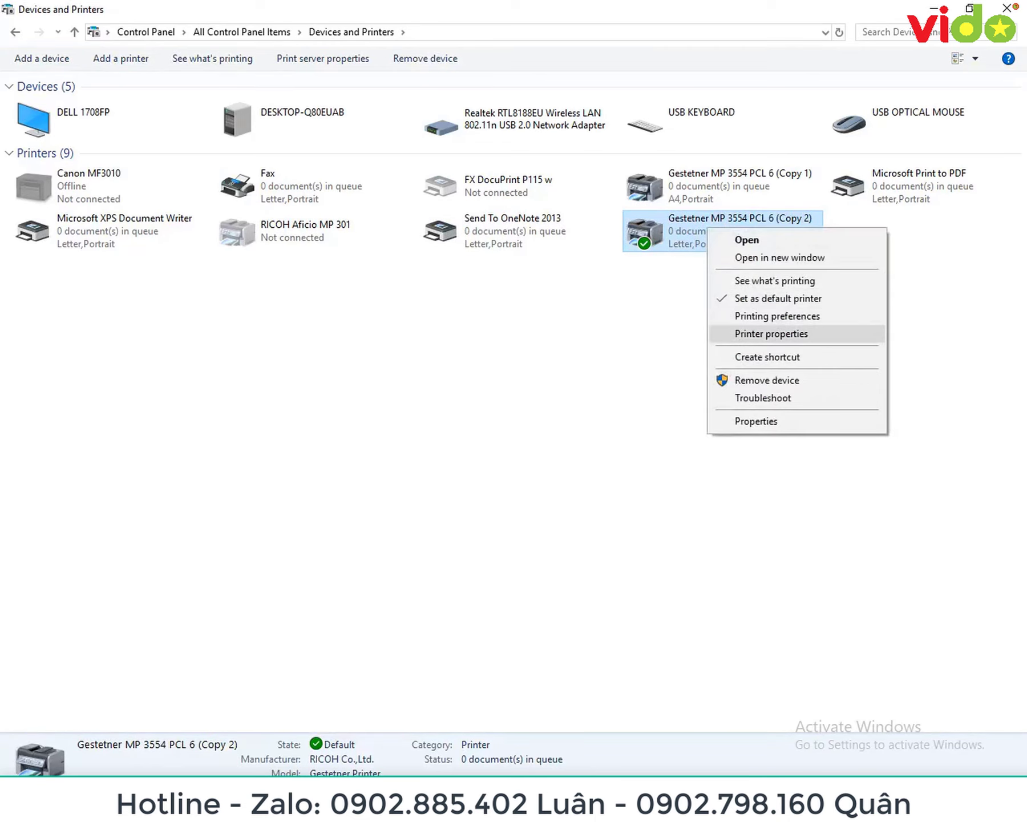
pyautogui.click(770, 334)
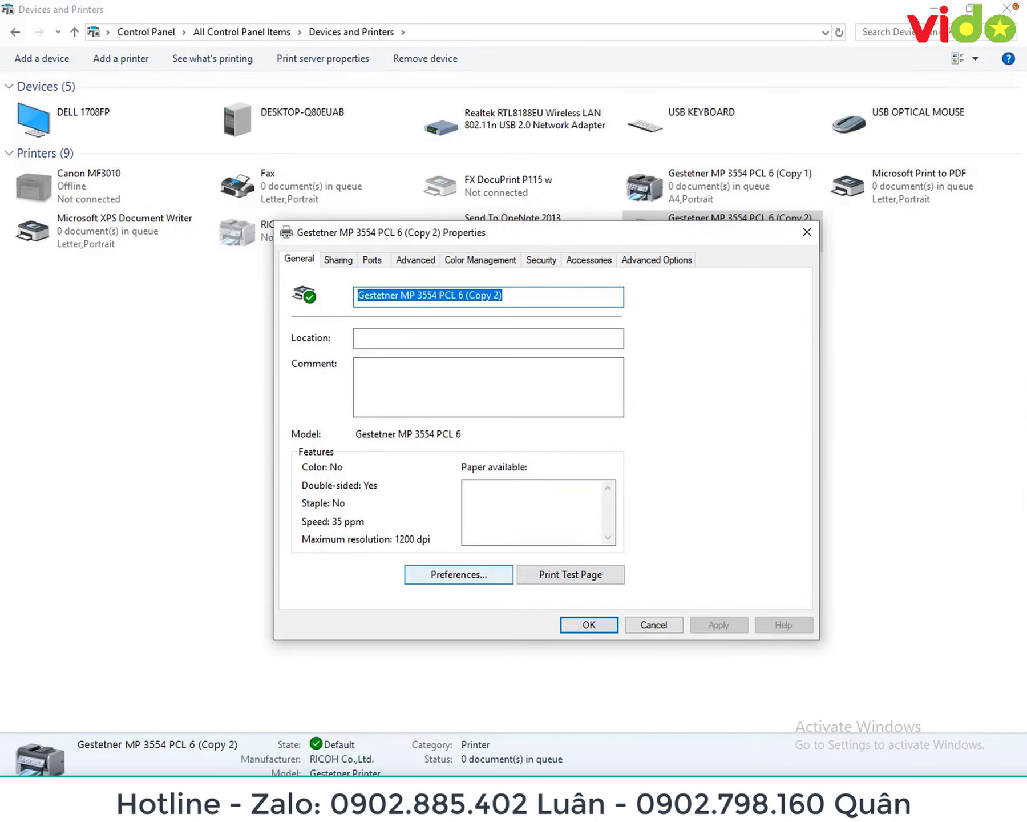
pyautogui.click(458, 574)
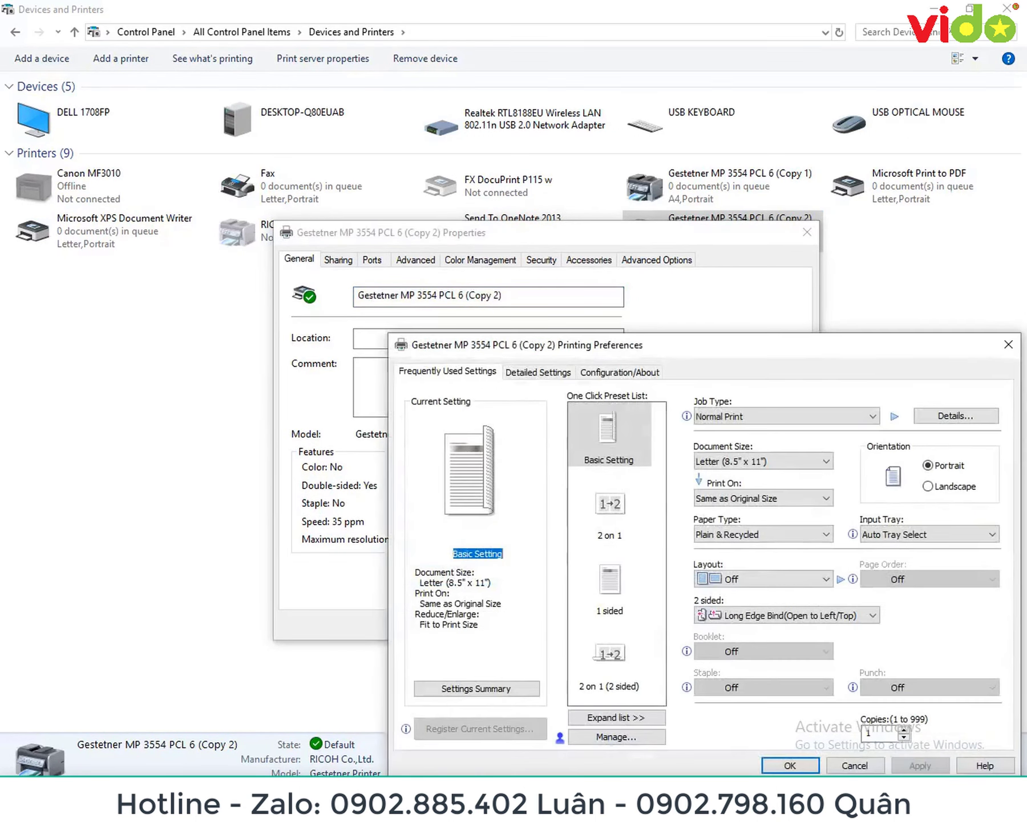
pyautogui.click(763, 461)
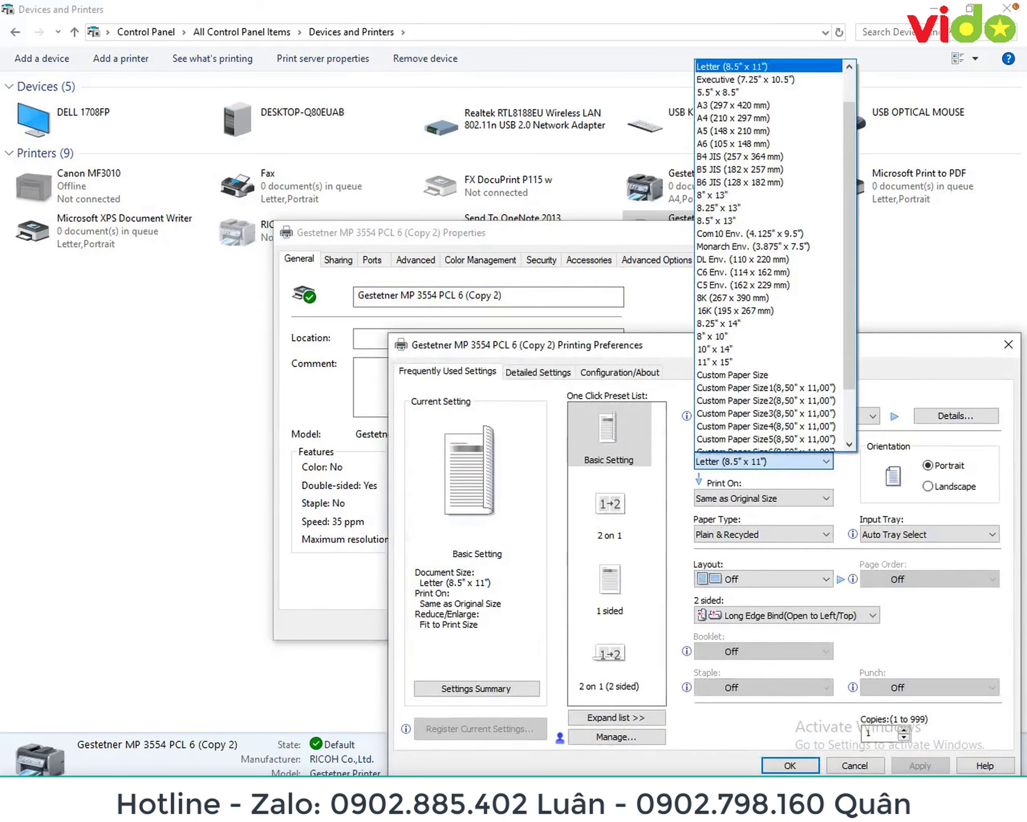
pyautogui.scroll(-1, 767, 221)
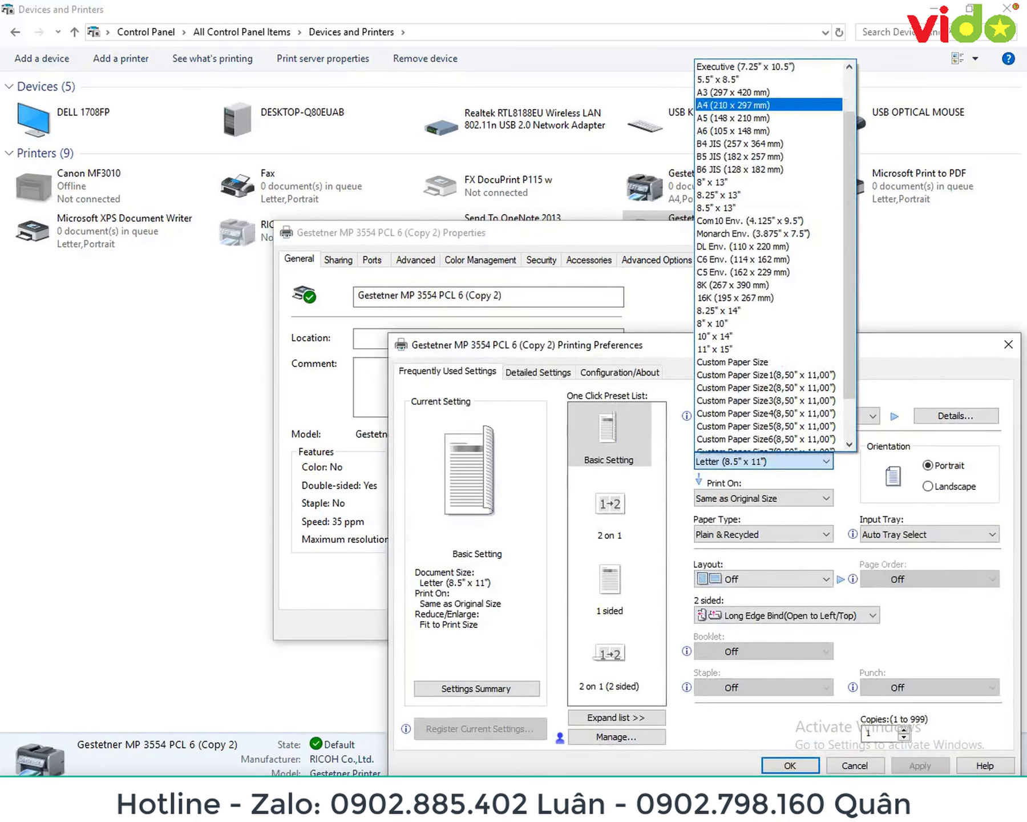
pyautogui.click(733, 105)
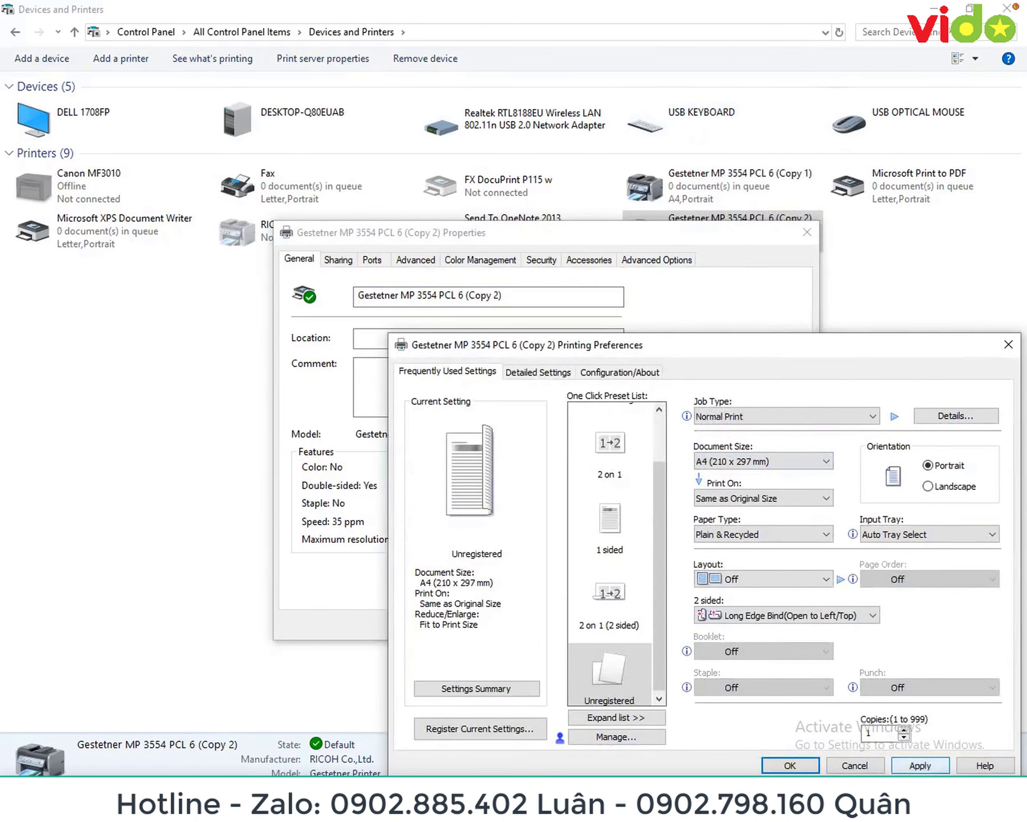
pyautogui.click(920, 765)
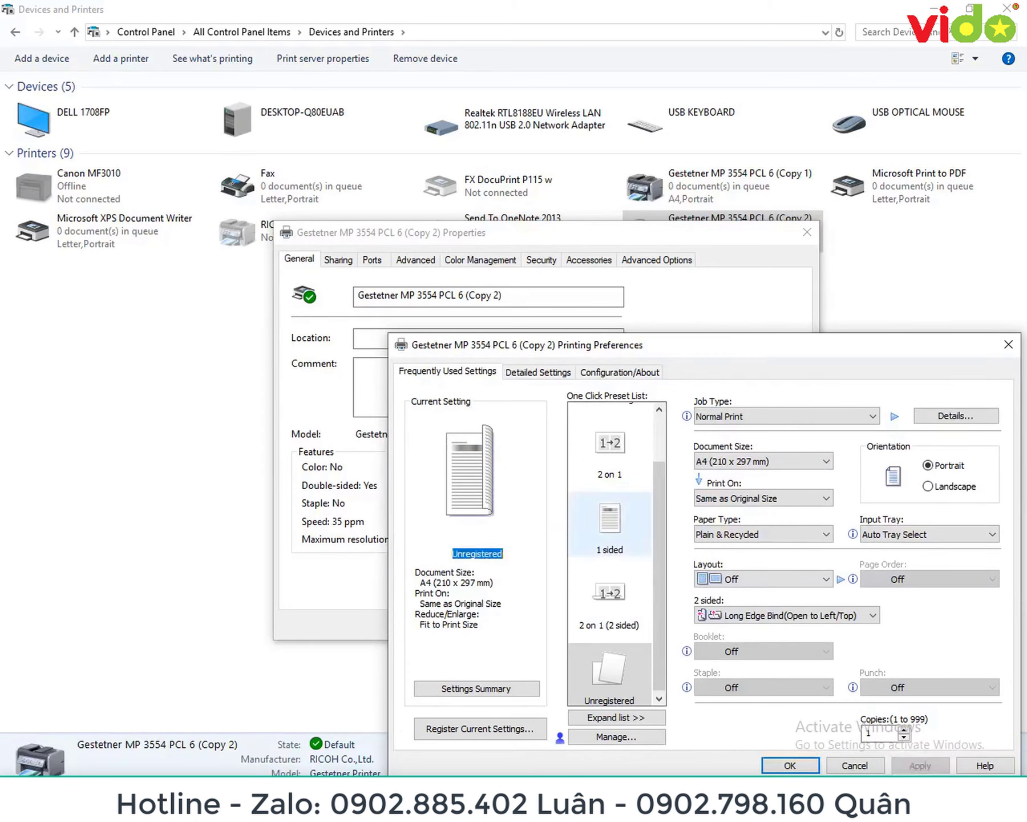
# - Switch to the 1 sided preset, reset A4 paper, and save the preferences
pyautogui.click(609, 522)
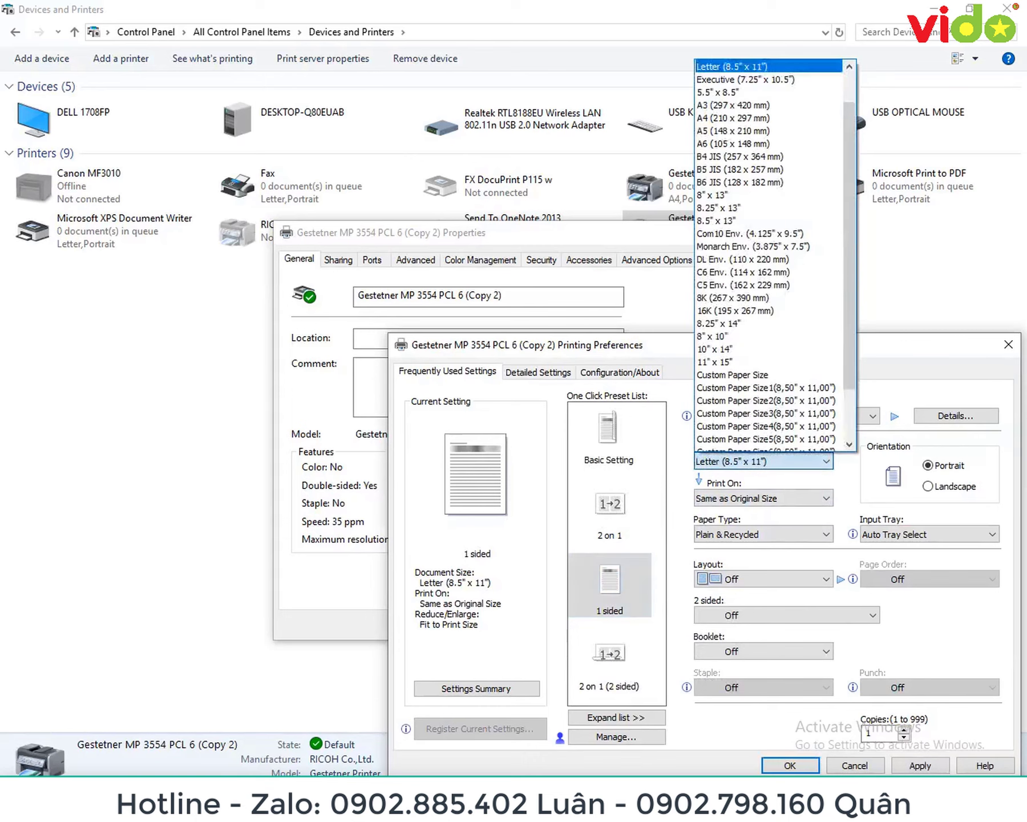
pyautogui.click(764, 461)
pyautogui.scroll(-1, 765, 319)
pyautogui.click(765, 105)
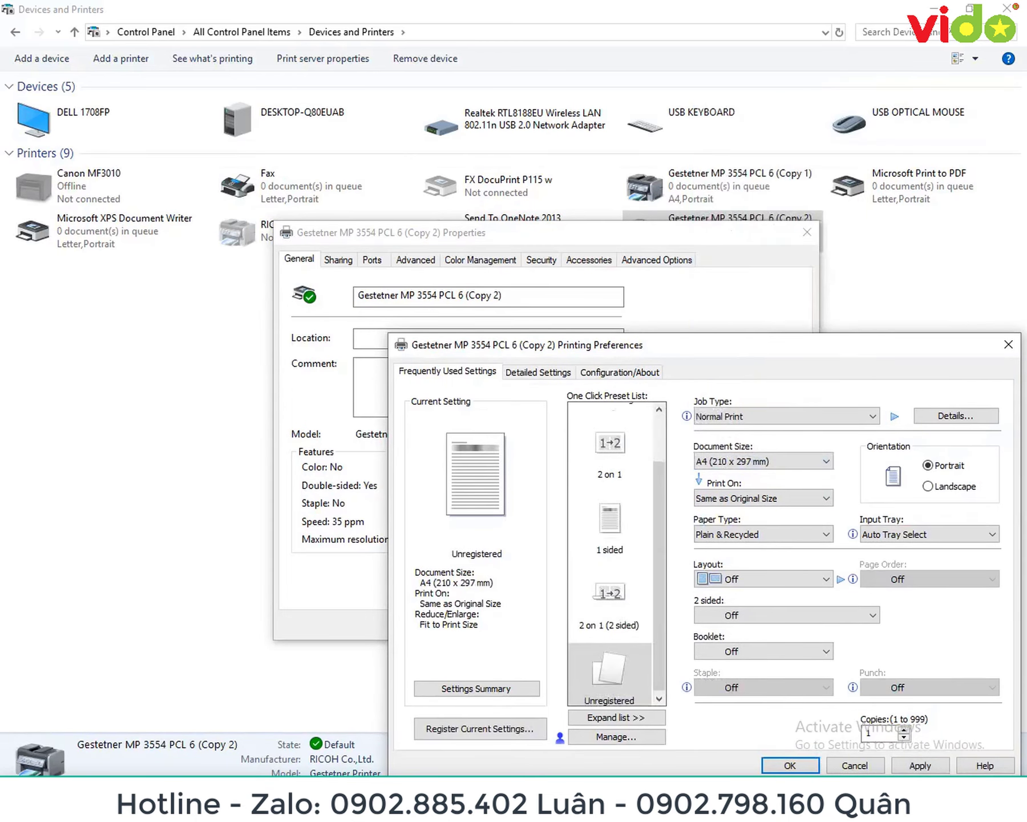
pyautogui.click(921, 766)
pyautogui.click(790, 766)
pyautogui.click(589, 625)
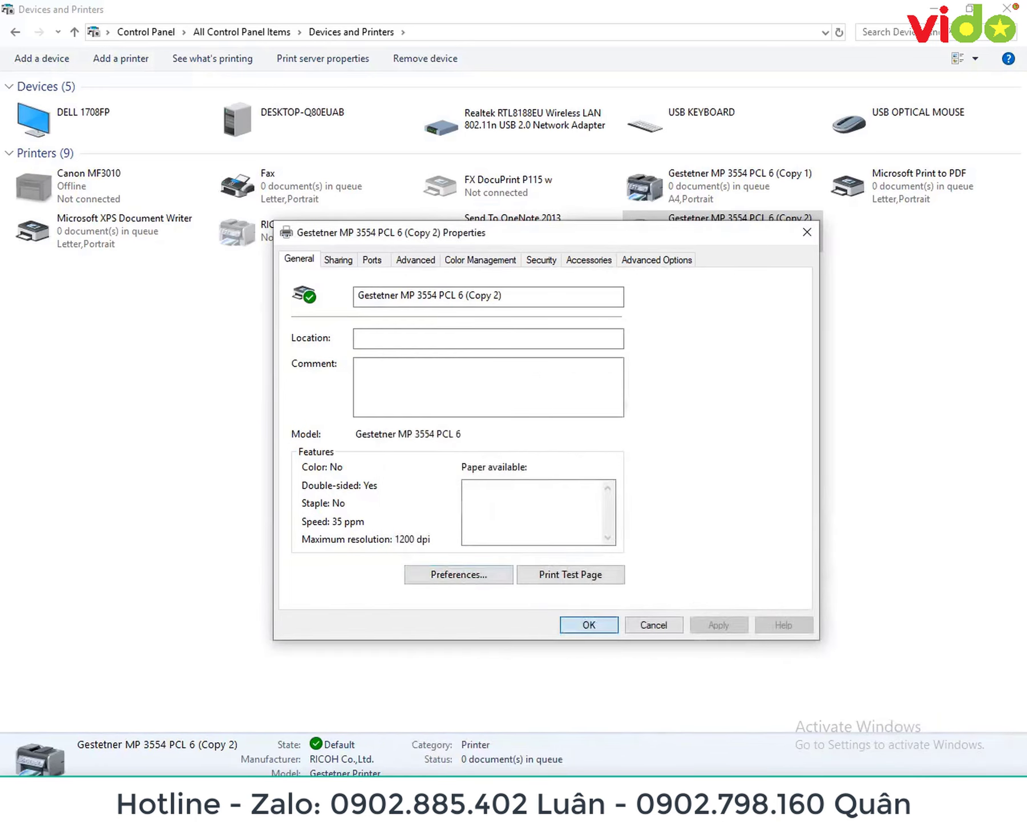